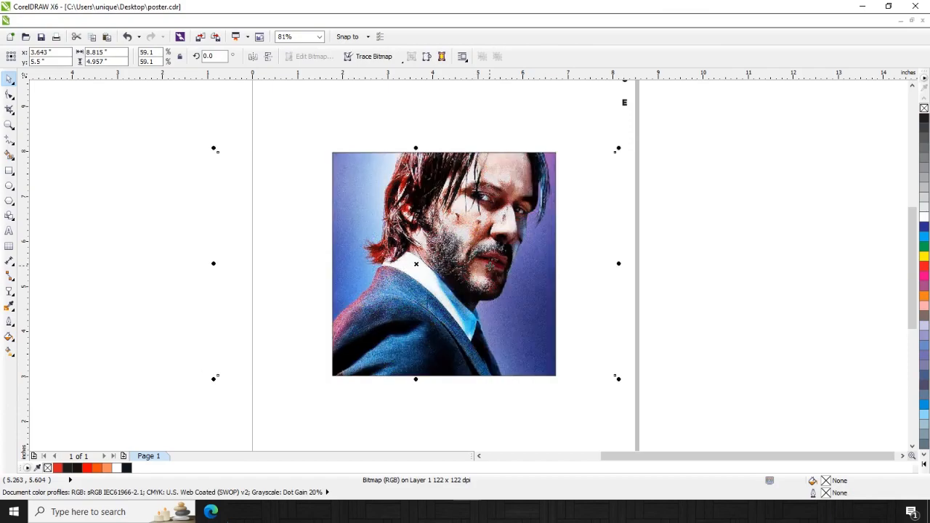
- Draw a square about 5.2 inches wide over the photo and fill it solid red with no outline
click(242, 241)
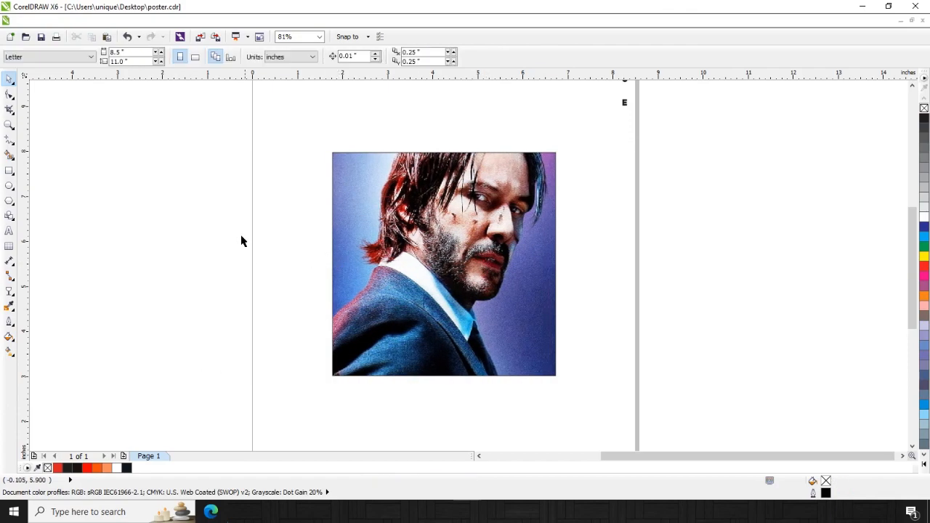
click(358, 197)
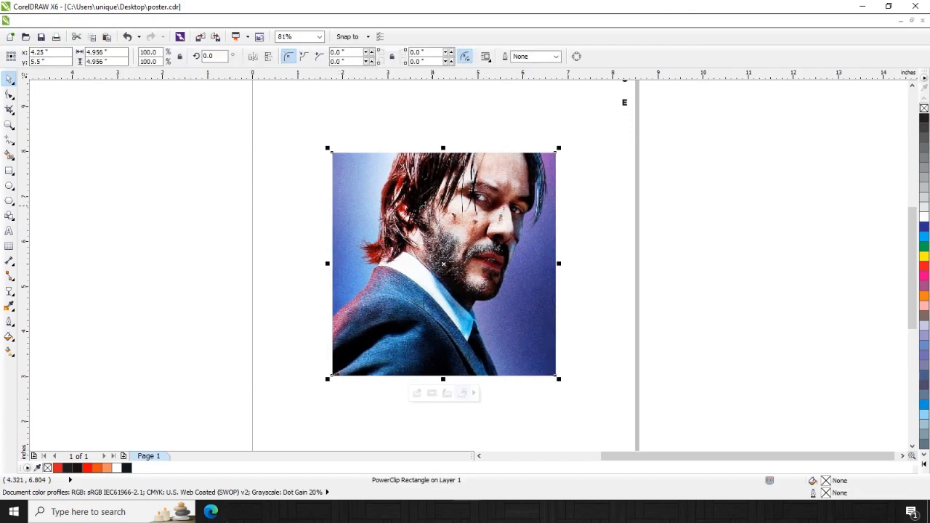
key(F6)
mouse_move(325, 145)
mouse_down()
mouse_move(578, 399)
mouse_move(559, 379)
mouse_up()
key(space)
click(923, 267)
right_click(923, 108)
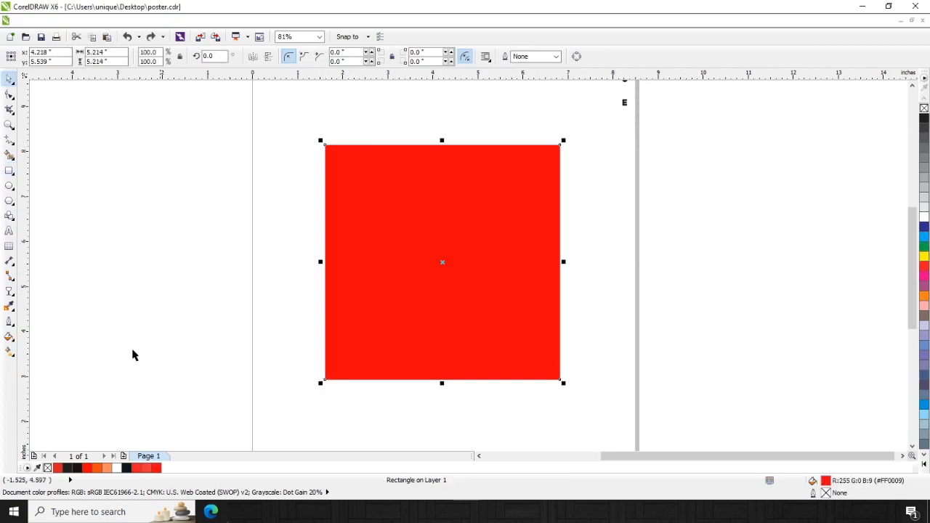
click(61, 469)
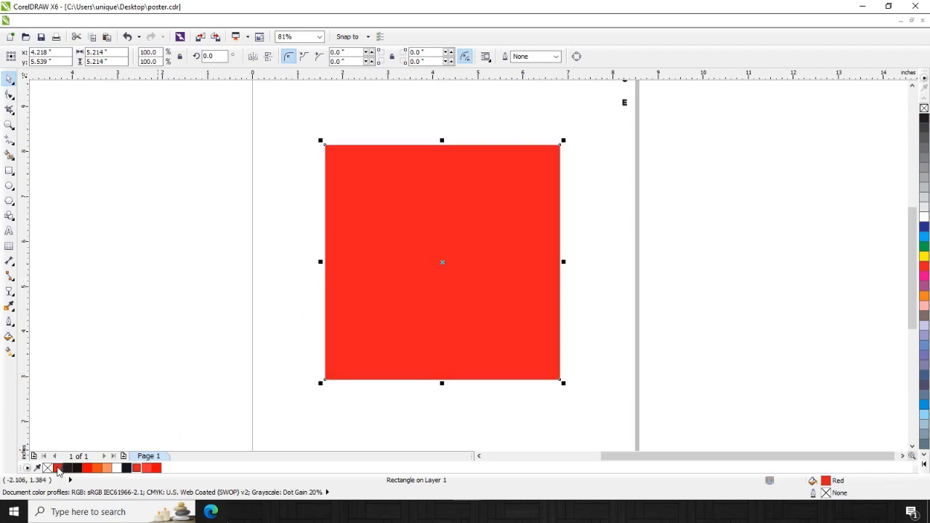
- Apply a uniform transparency in Multiply mode at full strength to the red square
click(9, 290)
click(54, 57)
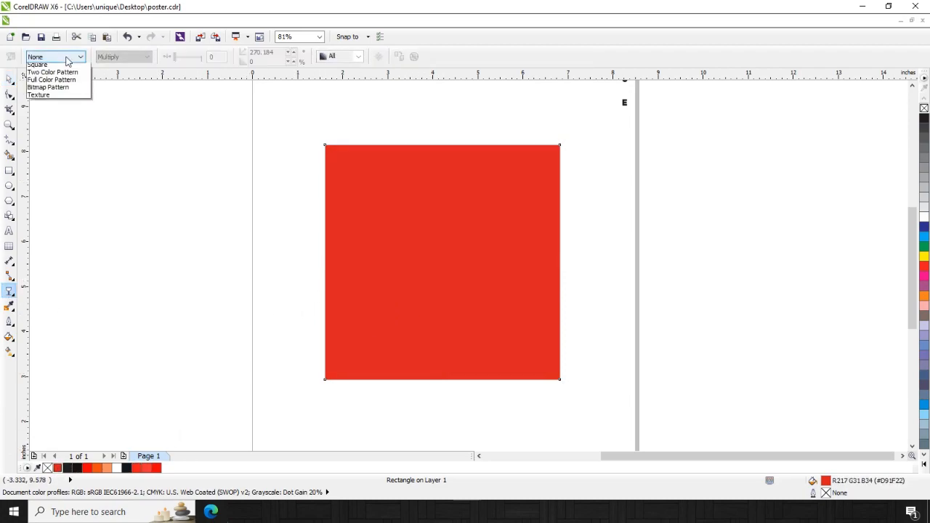
click(44, 72)
click(124, 57)
click(107, 97)
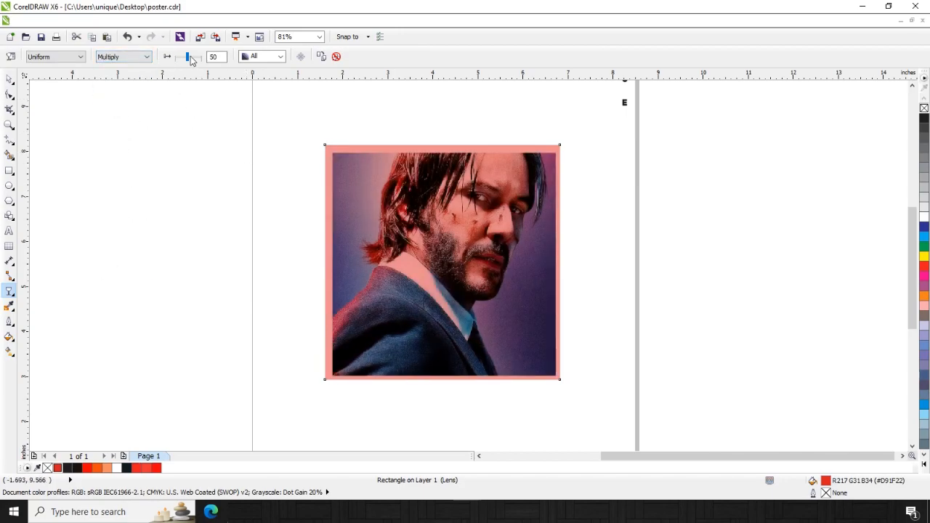
drag(178, 58, 169, 57)
click(9, 77)
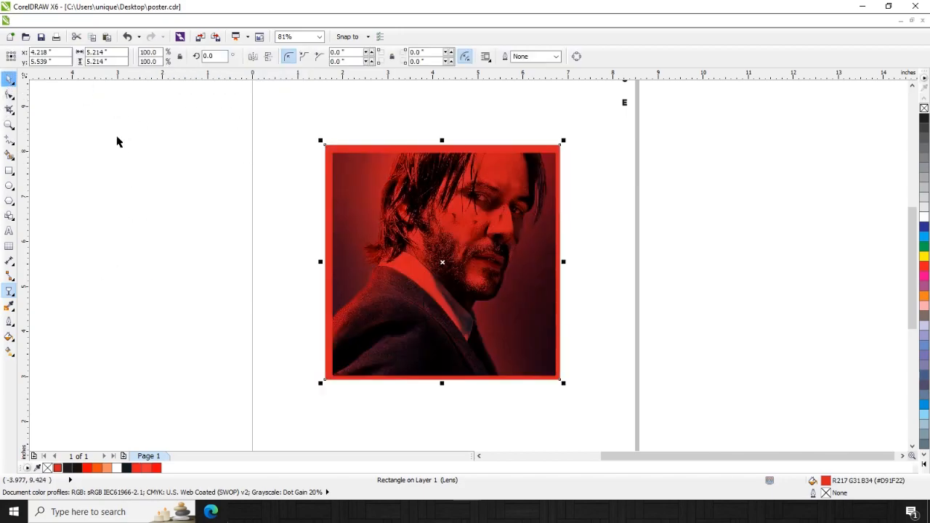
- PowerClip the red overlay square inside the photo's frame
key(ctrl+z)
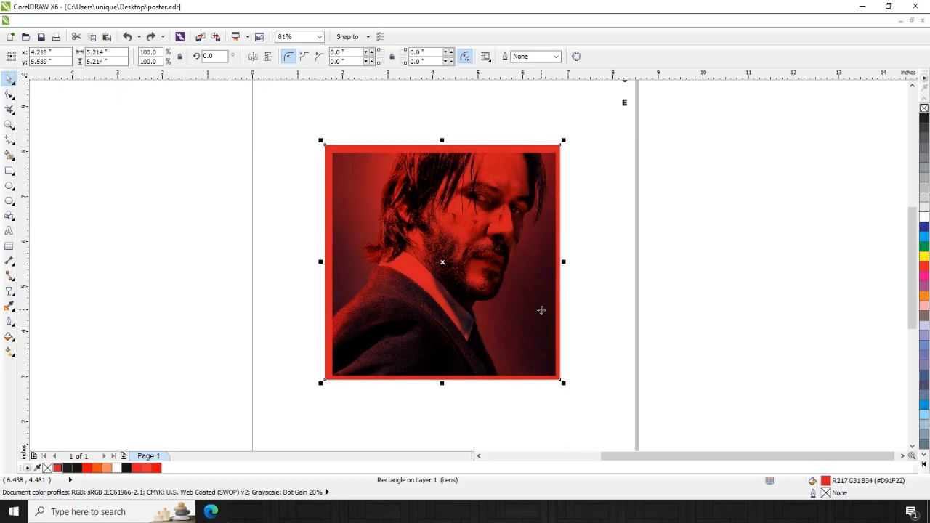
key(ctrl+1)
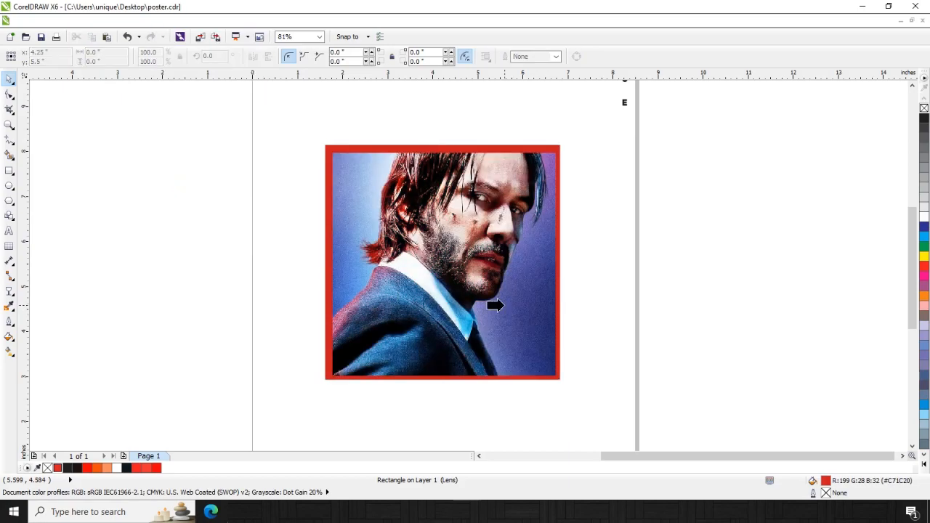
click(505, 305)
- Draw a tall narrow rectangle over the photo, centre it on the page and give it a white 2 pt outline
drag(616, 151, 284, 420)
key(F6)
drag(428, 182, 502, 411)
key(space)
key(p)
right_click(924, 217)
key(F12)
text(2)
key(Return)
- Shrink the white rectangle around its centre to about 0.95 by 3.87 inches
shift+click(542, 270)
shift+click(541, 270)
key(Escape)
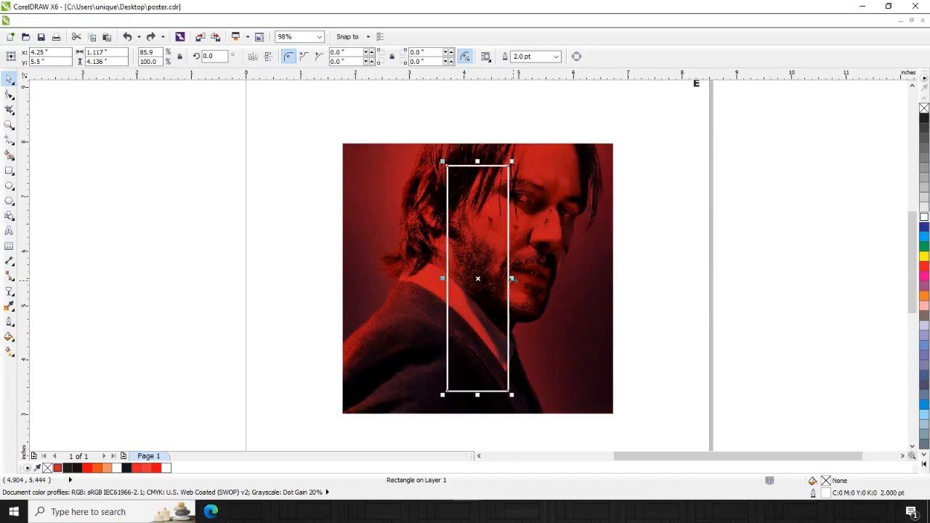
drag(512, 278, 507, 280)
shift+click(539, 312)
shift+click(540, 311)
drag(509, 161, 506, 172)
click(544, 312)
key(ctrl+z)
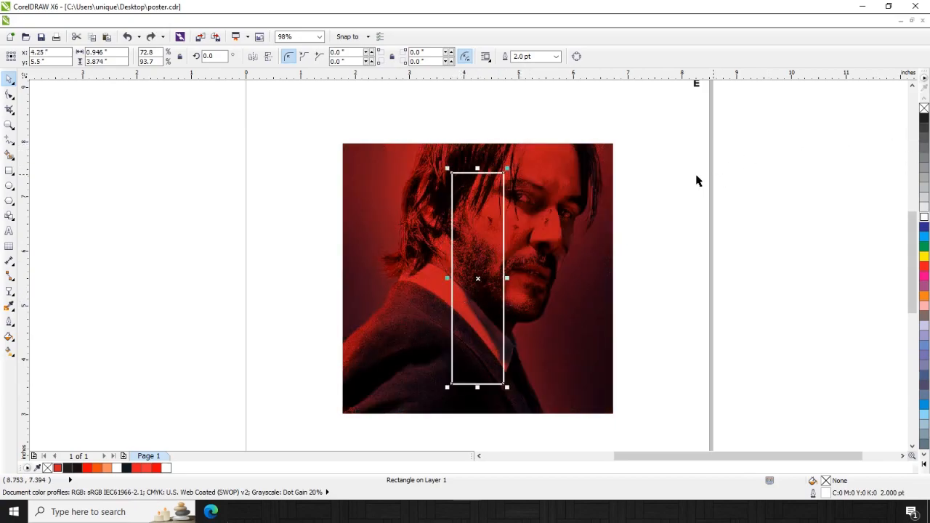
- Set the white rectangle's outline width to 1.5 pt
text(1.5)
key(Return)
click(544, 138)
key(ctrl+z)
key(ctrl+shift+z)
click(543, 136)
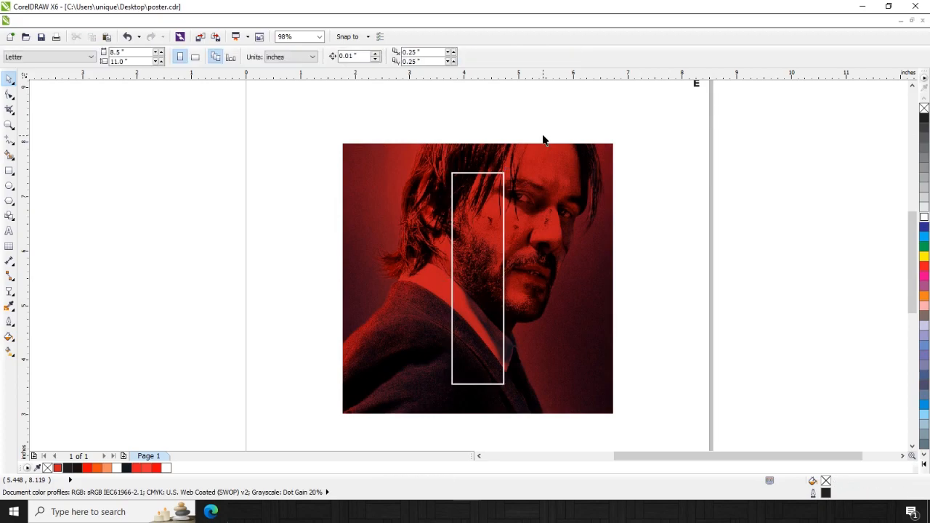
click(487, 175)
key(ctrl+shift+q)
key(ctrl+z)
key(Escape)
- Add the text WICK beside the photo with one letter per line, centre-aligned and in uppercase
click(9, 232)
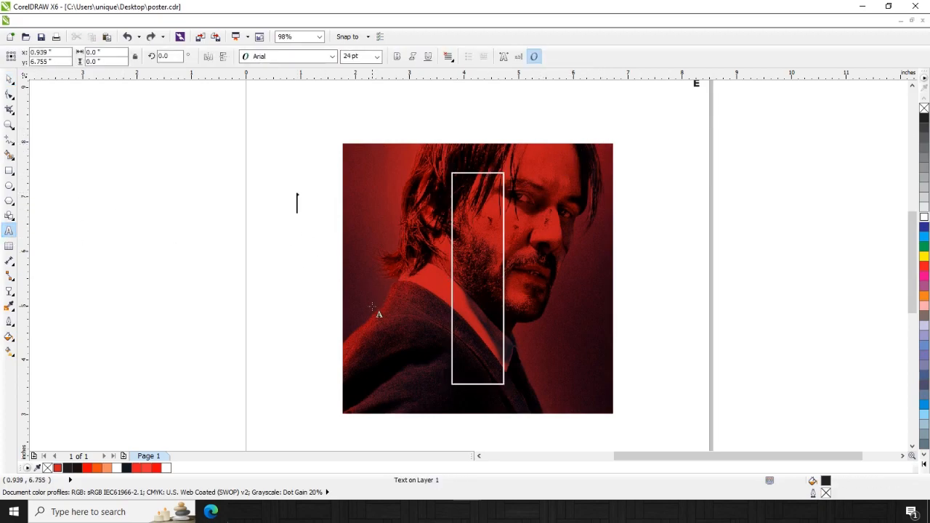
text(W)
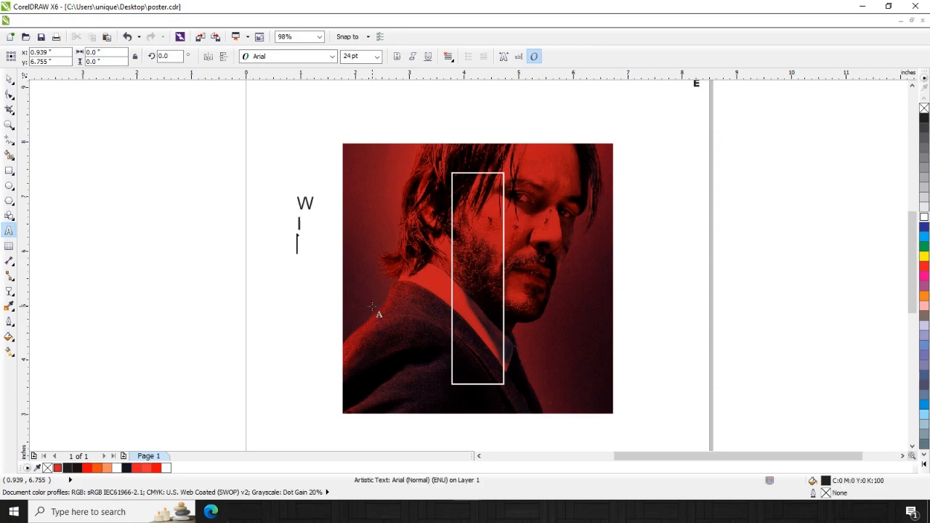
key(ctrl+space)
key(ctrl+e)
key(shift+F3)
key(Return)
- Try a heavy display font on the stacked WICK text
click(287, 56)
scroll(262, 280, down, 5)
click(270, 164)
- Move the WICK text to the right of the photo, align it with the photo's vertical centre and enlarge it
drag(309, 204, 643, 237)
shift+click(587, 277)
key(e)
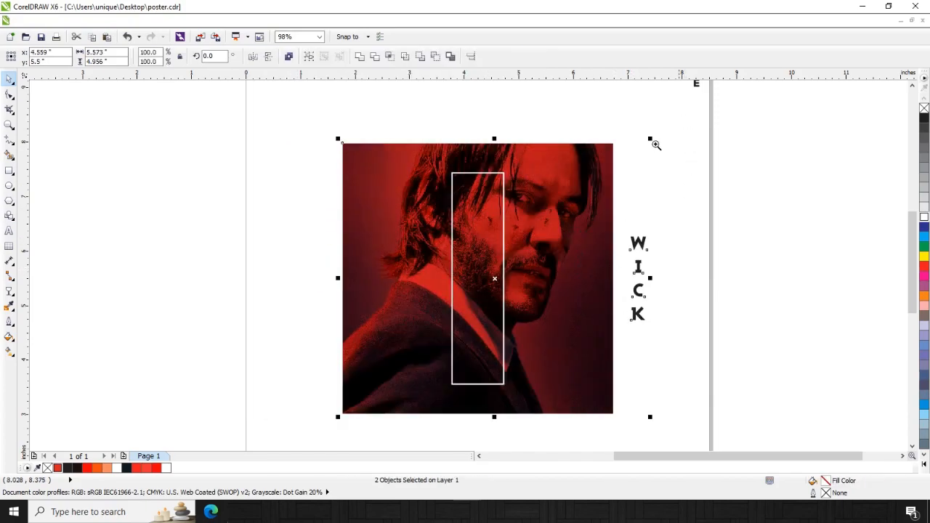
drag(654, 121, 340, 425)
shift+click(593, 364)
drag(657, 212, 687, 176)
- Increase the line spacing of the WICK text and align it vertically with the white rectangle
key(F10)
drag(623, 363, 621, 377)
key(space)
shift+click(458, 263)
key(e)
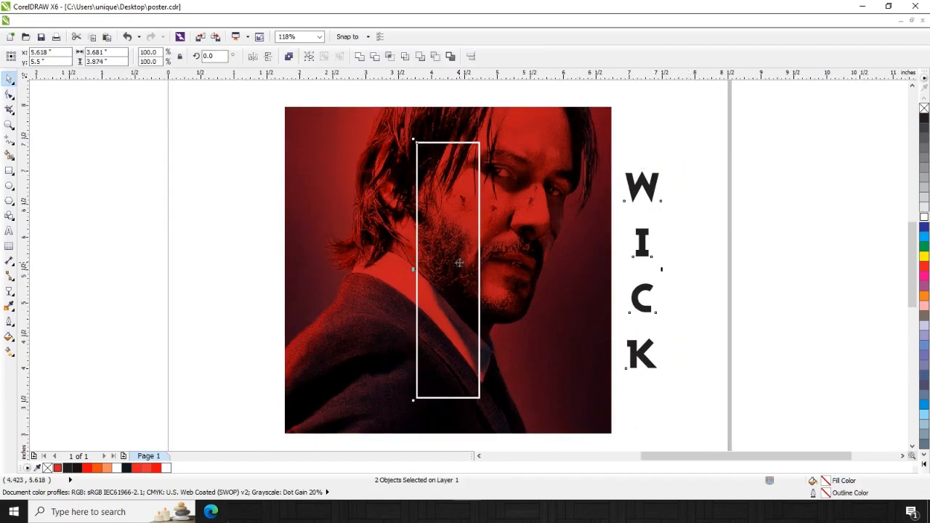
shift+click(458, 264)
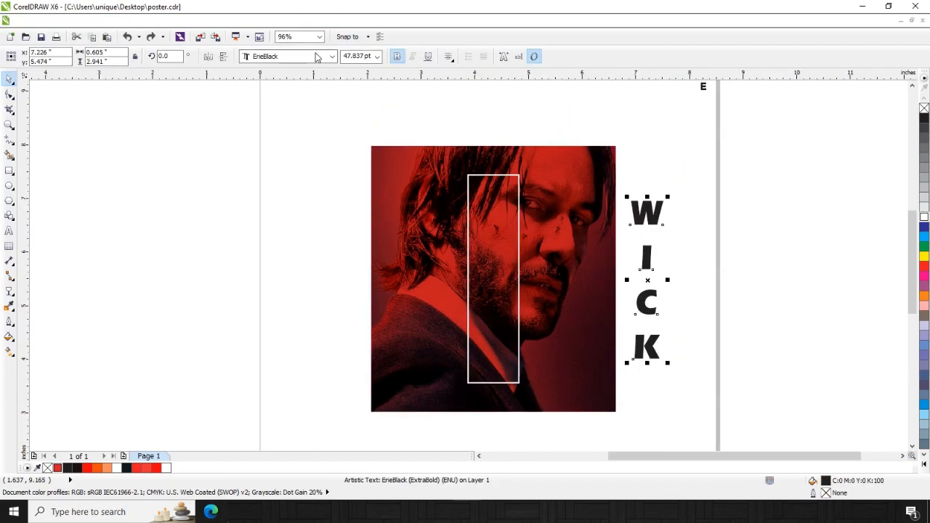
- Change the WICK text's font to Eurostile-Black-DTC
click(331, 56)
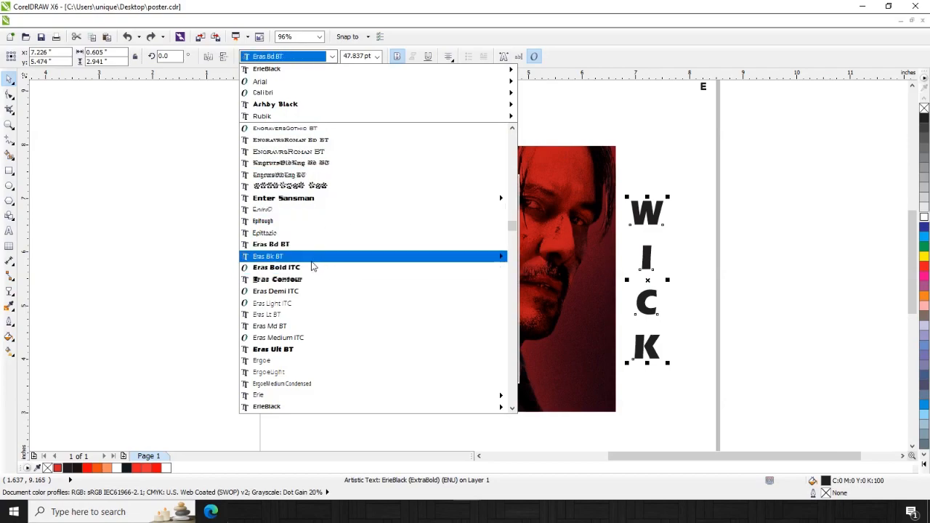
scroll(316, 291, down, 6)
scroll(286, 312, down, 2)
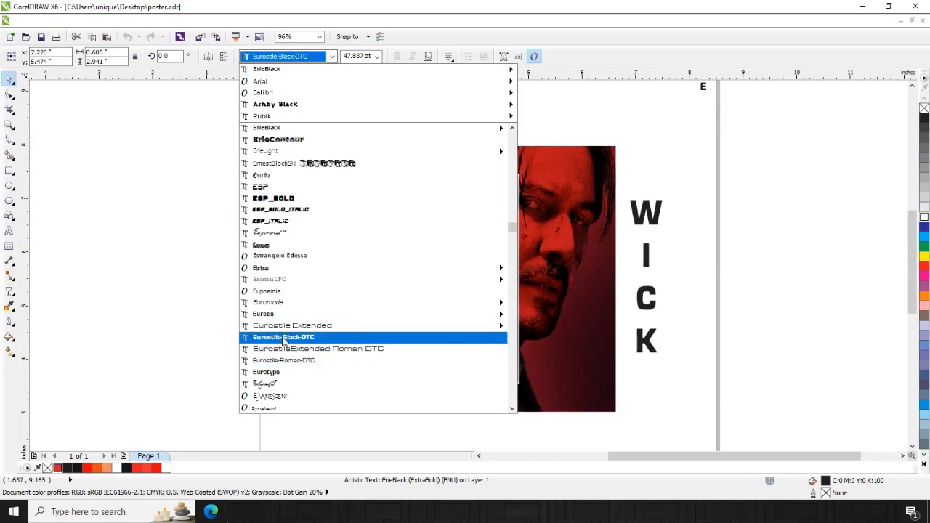
click(283, 338)
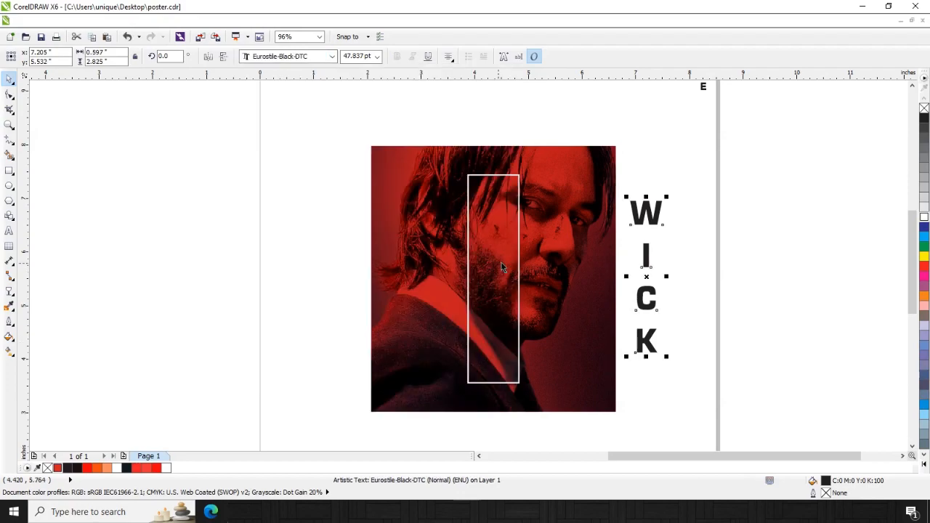
- Centre the WICK text inside the white rectangle horizontally and vertically, and fill it white
double_click(655, 223)
click(656, 221)
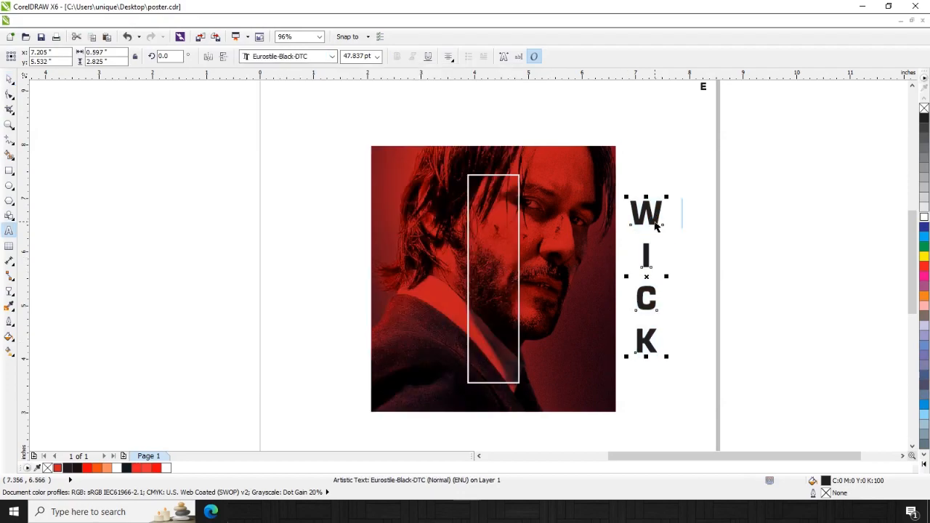
shift+click(493, 276)
key(c)
key(e)
click(507, 204)
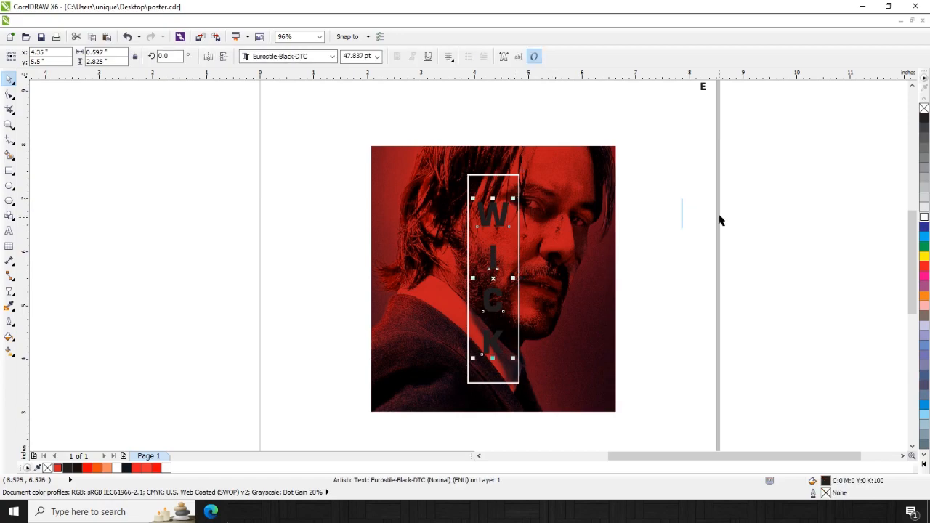
click(923, 216)
- Stretch the WICK text's line spacing to about 3.3 inches overall and recentre it vertically in the white rectangle
key(F10)
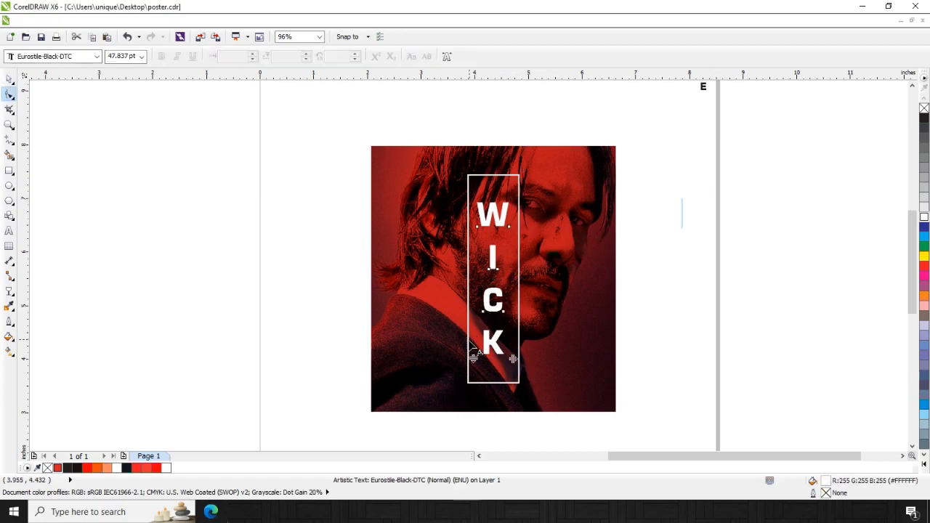
drag(471, 358, 472, 383)
key(space)
shift+click(519, 282)
key(e)
shift+click(520, 280)
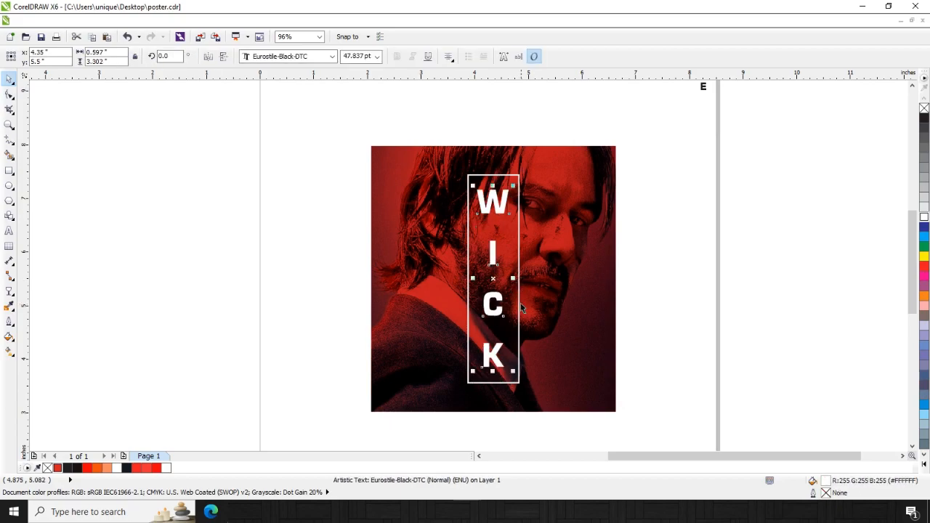
- Duplicate the WICK text over the face and replace the copy's wording with JOHN in uppercase
drag(524, 271, 572, 290)
right_click(572, 289)
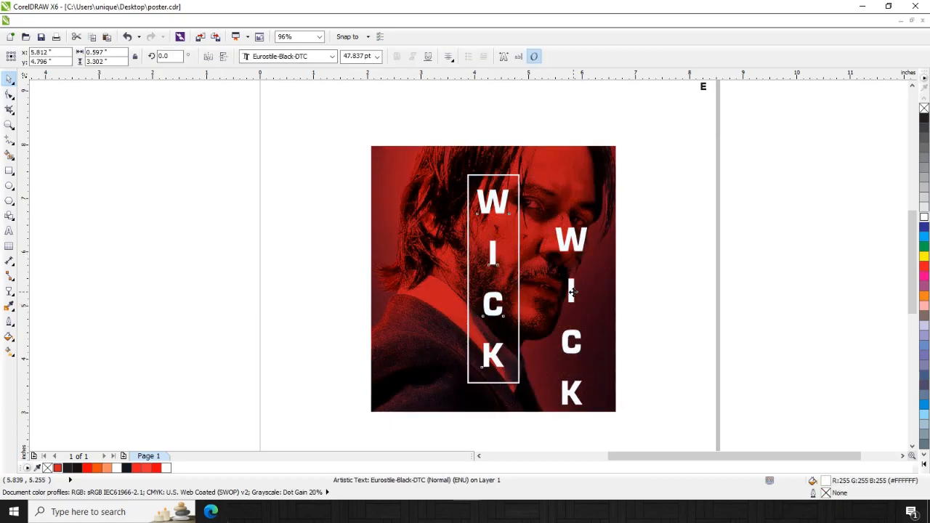
double_click(572, 290)
key(ctrl+a)
text(John)
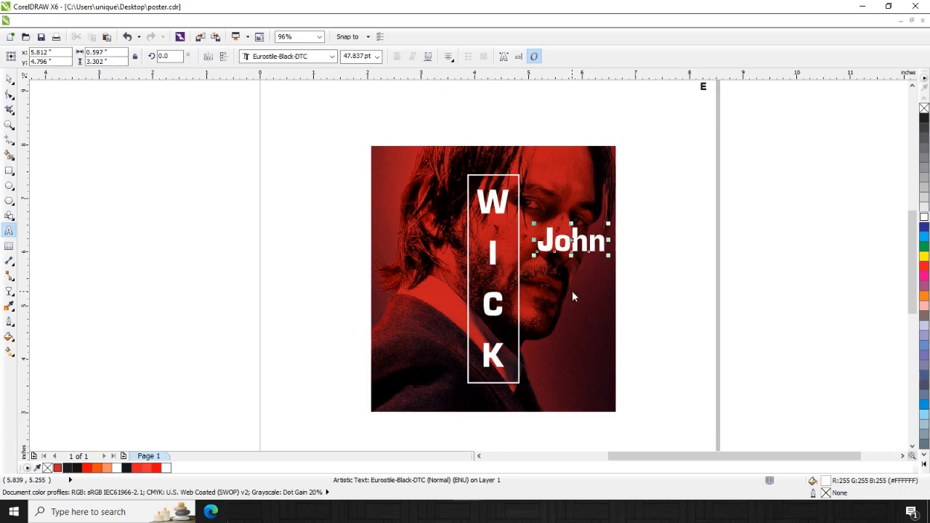
key(ctrl+space)
key(alt+x)
key(c)
key(u)
key(Return)
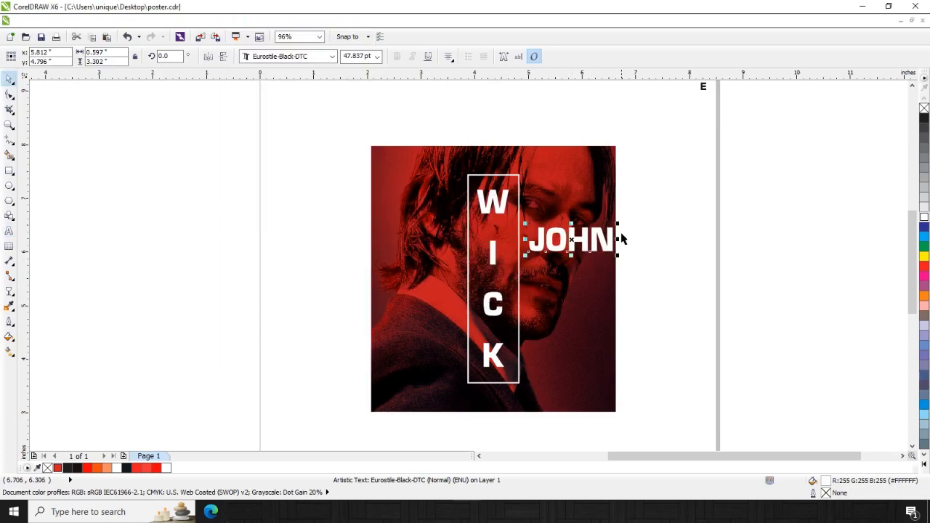
- Shrink JOHN to about 12.5 pt with widely spaced letters and centre it in the rectangle between the I and C
drag(616, 252, 516, 306)
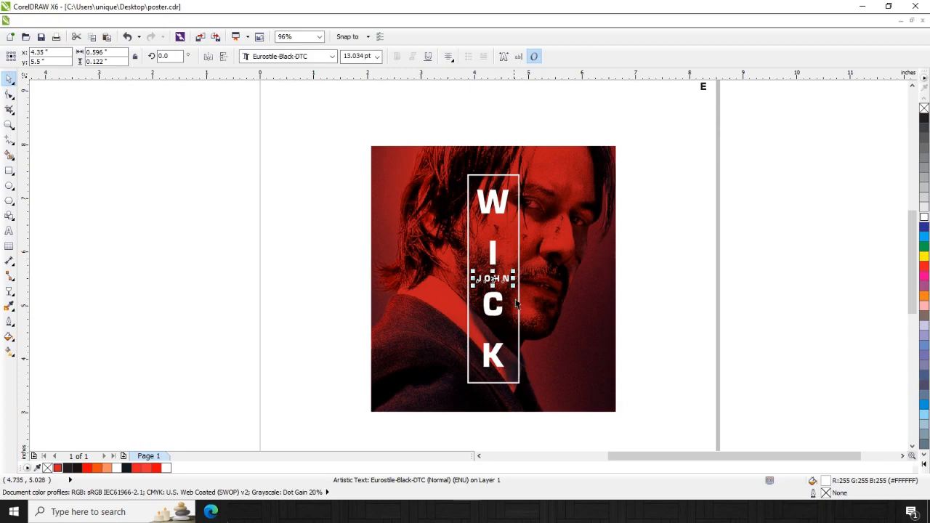
scroll(513, 307, up, 5)
drag(581, 252, 578, 253)
shift+click(520, 167)
key(Escape)
key(F4)
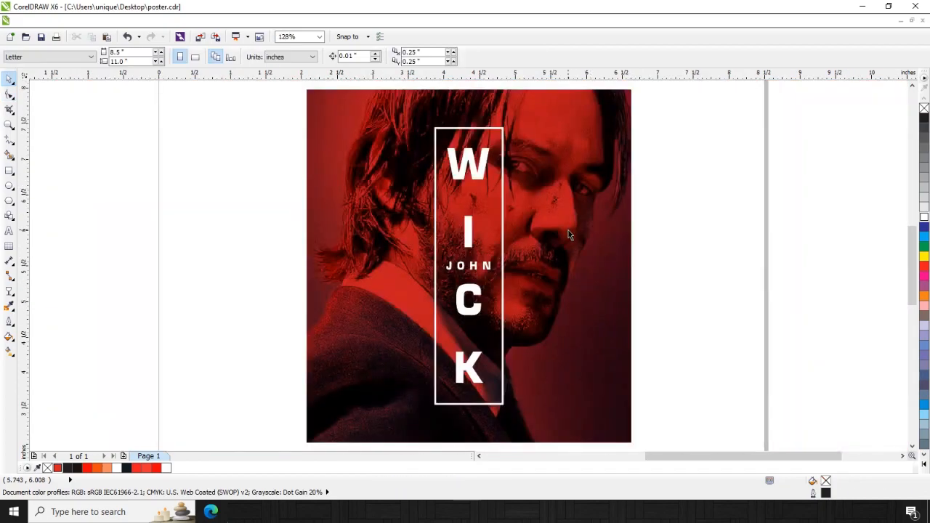
- Place the vertical EDGE text in white over the lower-right area of the photo
scroll(568, 230, down, 2)
key(F2)
drag(656, 109, 299, 369)
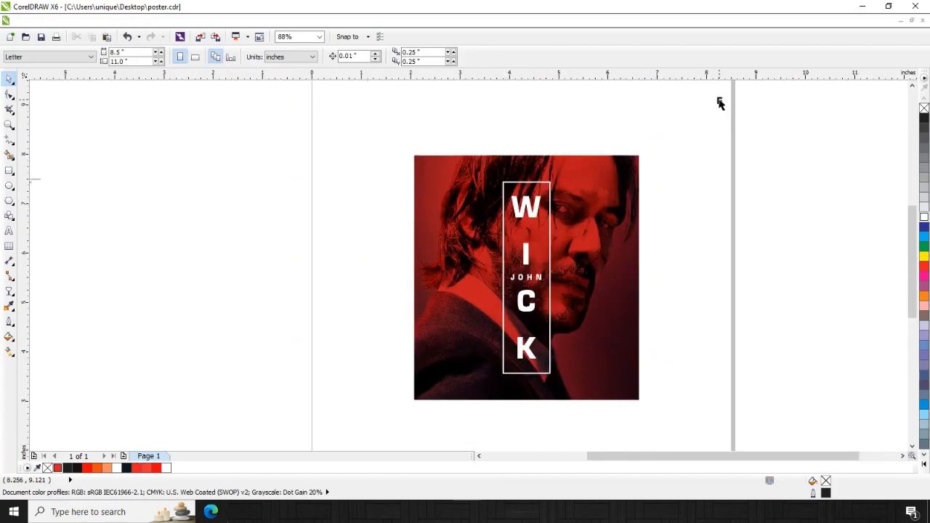
click(596, 387)
drag(604, 397, 604, 381)
- Duplicate the vertical EDGE text slightly to its right and change the copy's letters to CURVE
drag(598, 329, 609, 336)
right_click(609, 336)
double_click(609, 321)
key(ctrl+a)
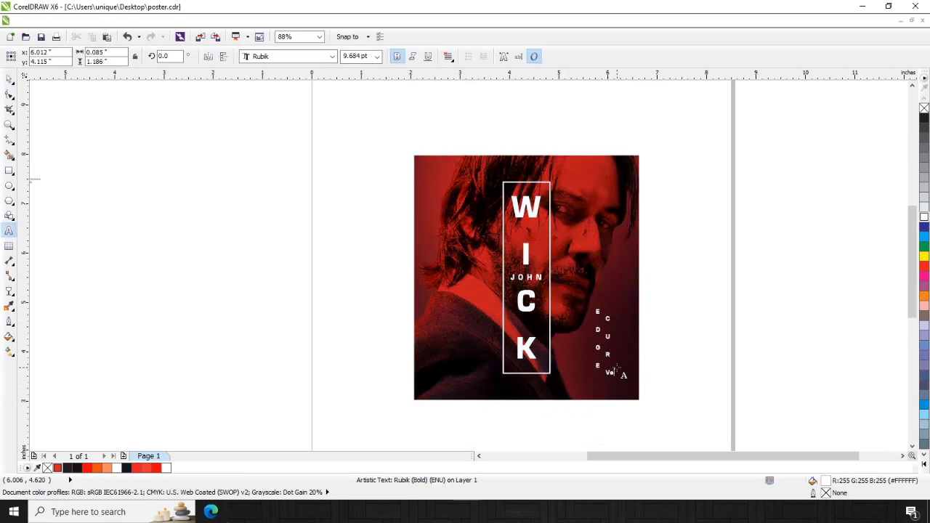
key(ctrl+space)
- Select the EDGE and CURVE texts together and shrink them to about 5.85 pt
drag(597, 330, 602, 326)
key(ctrl+z)
shift+click(597, 348)
drag(596, 396, 602, 376)
drag(606, 342, 608, 343)
drag(616, 379, 611, 365)
- Nudge the EDGE and CURVE texts slightly left and down into place near the photo's lower-right corner
key(Left)
key(Left)
key(Left)
key(Down)
key(Down)
key(Down)
key(Down)
key(Down)
key(Down)
key(Down)
key(Down)
key(Down)
key(Down)
key(Down)
key(Down)
key(Down)
key(Down)
key(Down)
key(Down)
key(Down)
key(Down)
key(Down)
key(Down)
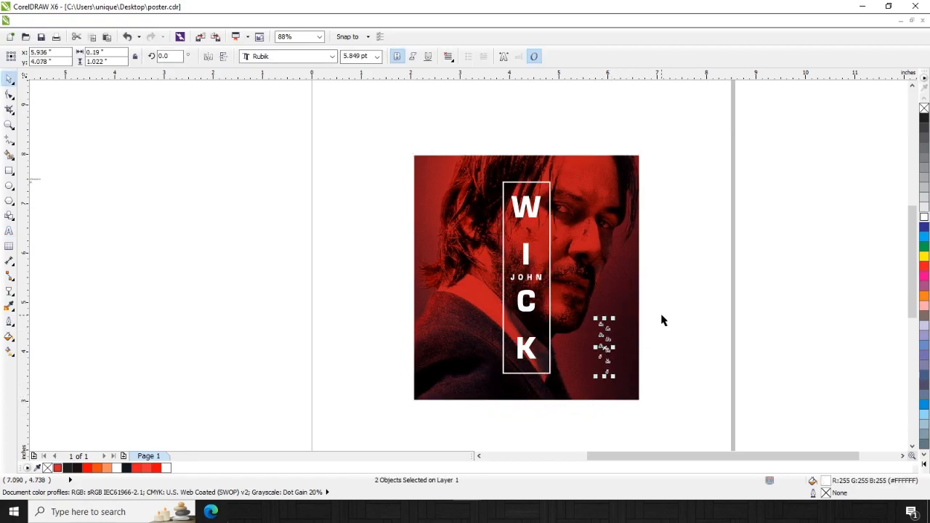
click(604, 332)
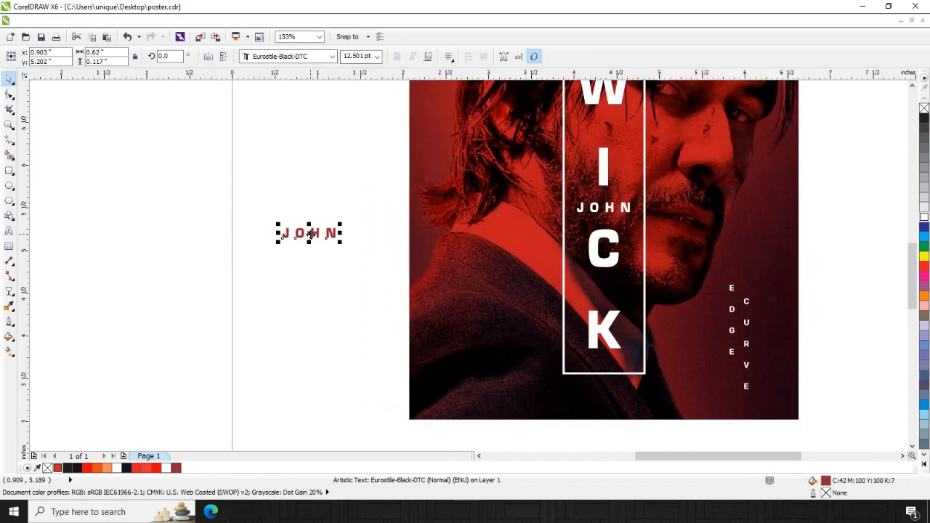
- Replace the dark red JOHN copy with MAN, MYTH, LEGEND. on three lines, left-aligned and in uppercase
double_click(310, 232)
text(Man)
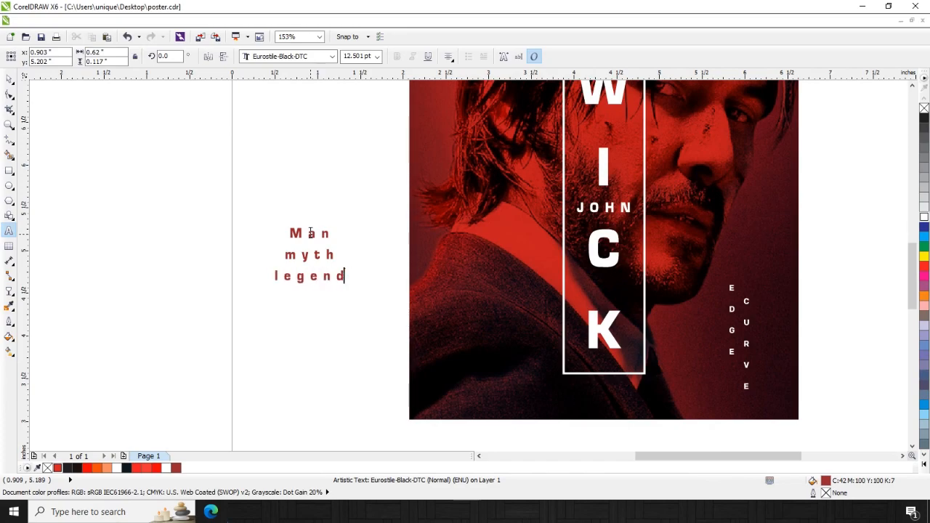
text(.)
key(Return)
key(ctrl+l)
key(shift+F3)
key(Return)
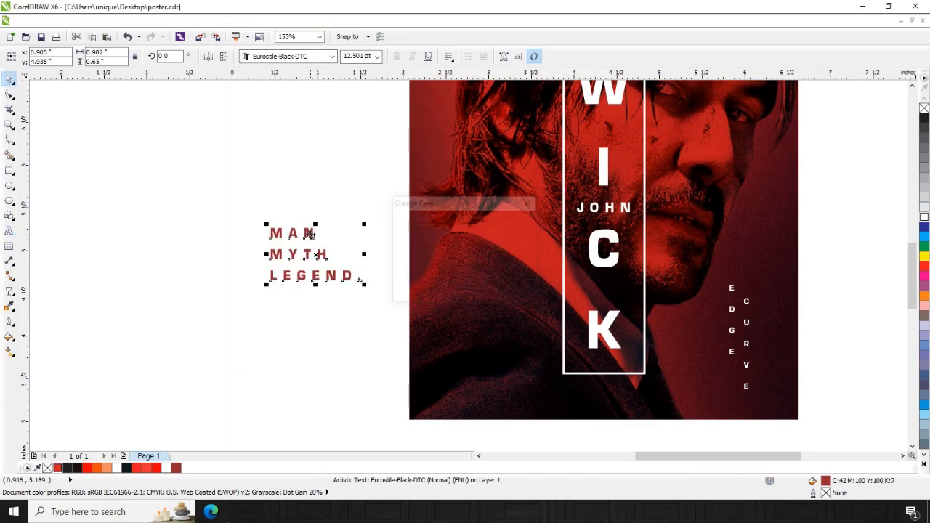
- Tighten the letter spacing of the MAN MYTH LEGEND. text and move it onto the dark coat in the photo's lower-left area
key(F10)
drag(361, 287, 327, 285)
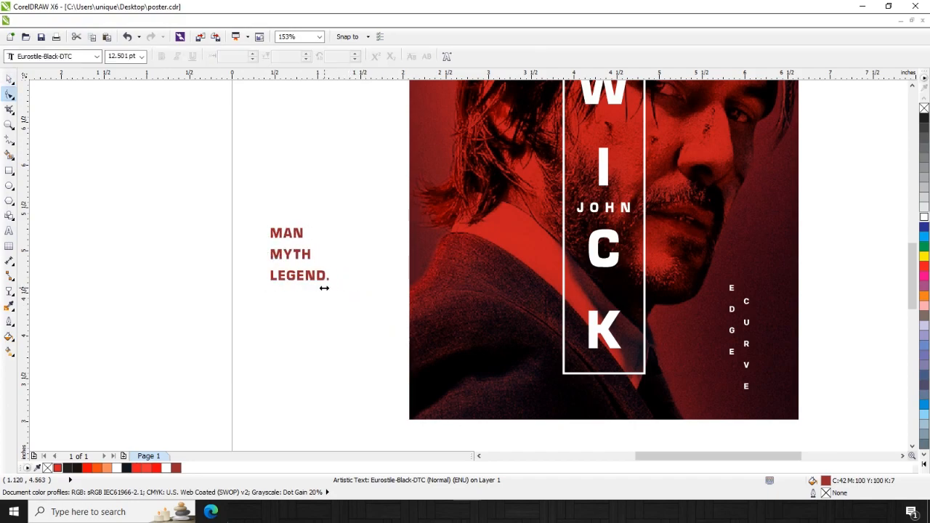
drag(271, 285, 517, 354)
key(space)
- Fill the MAN MYTH LEGEND. text with white and adjust its letter and line spacing
click(166, 468)
key(F10)
key(space)
key(F10)
key(space)
key(F10)
drag(456, 350, 456, 353)
- Shrink the MAN MYTH LEGEND. text to about 9.89 pt and bottom-align it with the letter K
key(space)
drag(520, 355, 514, 353)
shift+click(587, 340)
key(b)
shift+click(587, 340)
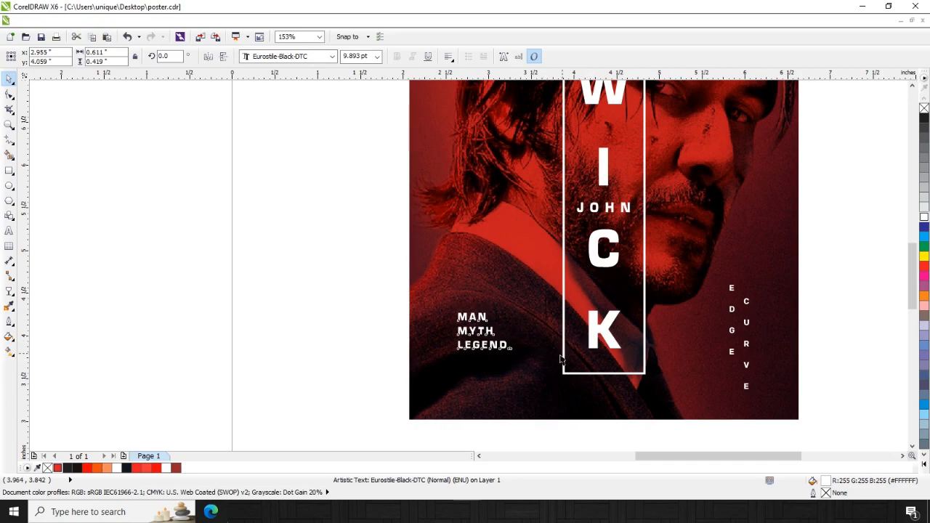
- Place the tiny one-line caption in white at the poster's top centre, above the title frame
scroll(550, 367, down, 2)
drag(307, 172, 272, 139)
key(Escape)
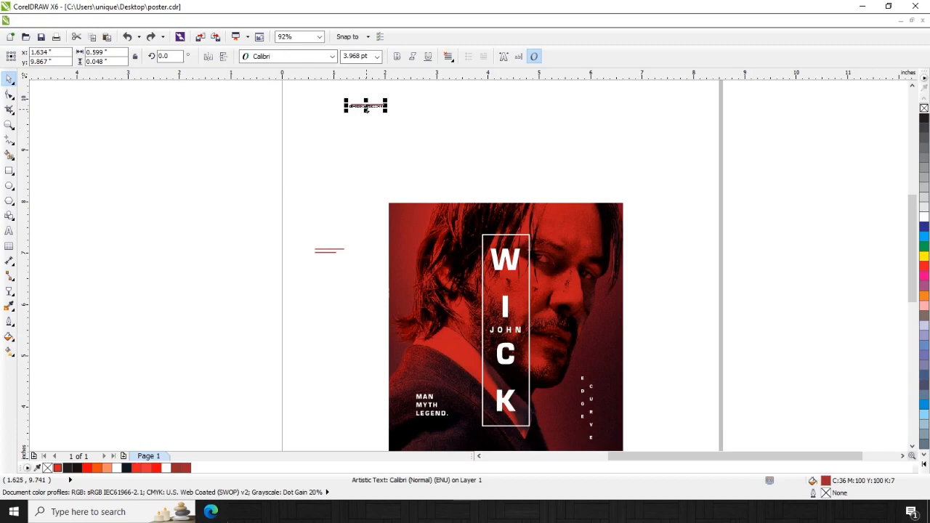
drag(363, 104, 506, 212)
- Place the two-line caption in white at the poster's lower-left corner and bottom-align it with the CURVE text
drag(329, 250, 418, 442)
shift+click(590, 436)
key(b)
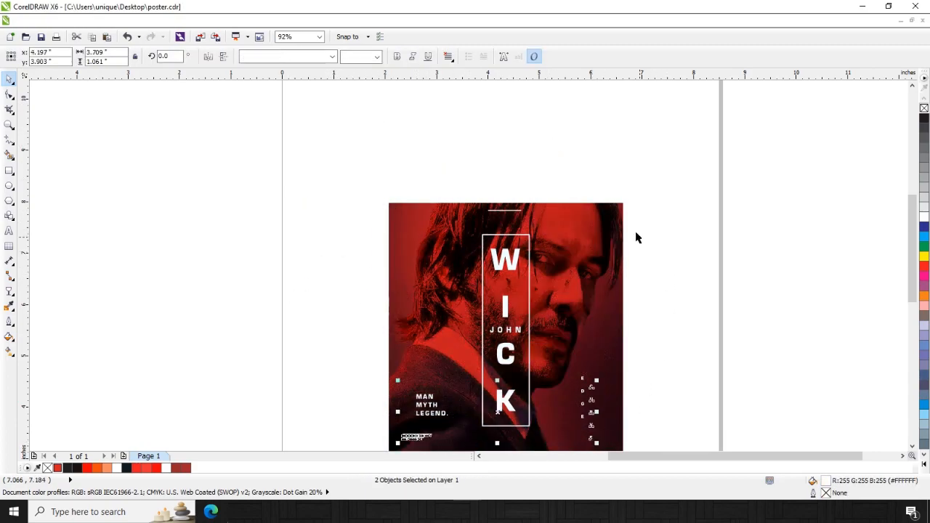
- Widen the small captions at the poster's top centre and lower-left corner
scroll(644, 245, down, 2)
drag(595, 273, 538, 392)
drag(431, 141, 513, 135)
drag(369, 379, 430, 389)
key(F2)
drag(315, 403, 654, 81)
key(Escape)
- Duplicate the top caption to the poster's bottom centre and change the copy's text to WICK in uppercase
drag(472, 133, 491, 421)
right_click(491, 421)
triple_click(490, 420)
scroll(489, 419, up, 5)
text(wick)
key(ctrl+space)
key(alt+x)
key(c)
key(u)
key(Return)
- Centre the small WICK caption horizontally under the title frame and widen its letter spacing
click(418, 277)
click(416, 281)
drag(421, 273, 423, 270)
shift+click(436, 292)
key(c)
click(459, 282)
key(F10)
drag(479, 290, 485, 291)
key(space)
- Reposition the Focus, commitement and sheer will. caption and bottom-align it with the vertical text at the poster's right side
click(265, 231)
drag(278, 220, 294, 217)
shift+click(781, 238)
shift+click(760, 236)
shift+click(745, 245)
key(b)
- Nudge the Focus caption and the EDGE and CURVE texts together slightly down
key(F3)
drag(638, 303, 311, 433)
shift+click(365, 375)
key(Down)
key(Down)
key(Down)
key(Down)
key(Down)
key(Down)
key(Down)
key(Down)
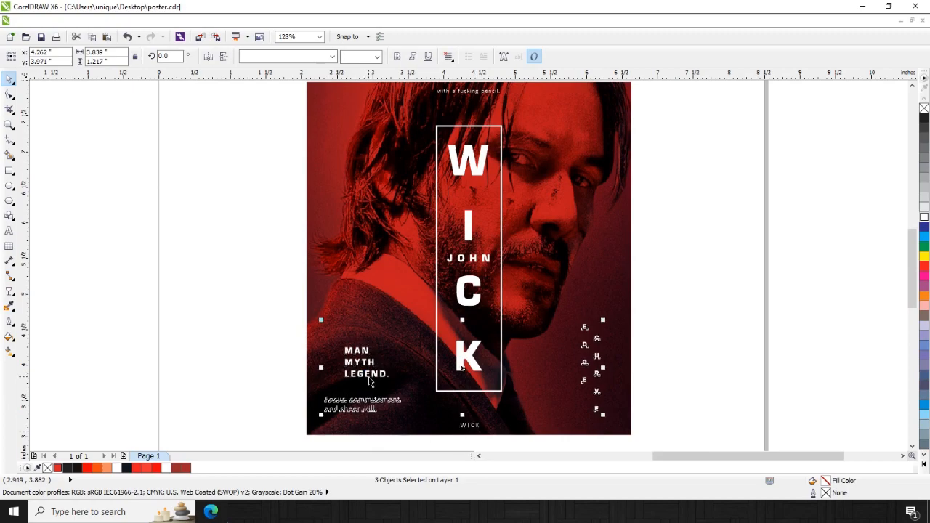
shift+click(388, 231)
key(Escape)
- Darken the poster's photo with the brightness and contrast adjustment
key(F4)
ctrl+click(557, 213)
alt+click(556, 220)
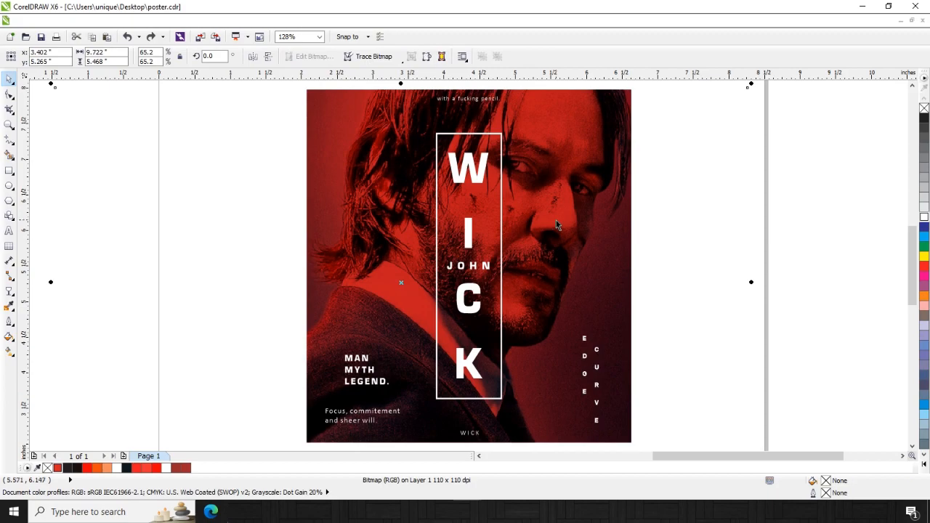
key(alt+c)
key(a)
key(b)
click(492, 266)
click(366, 298)
click(493, 266)
click(493, 299)
key(Escape)
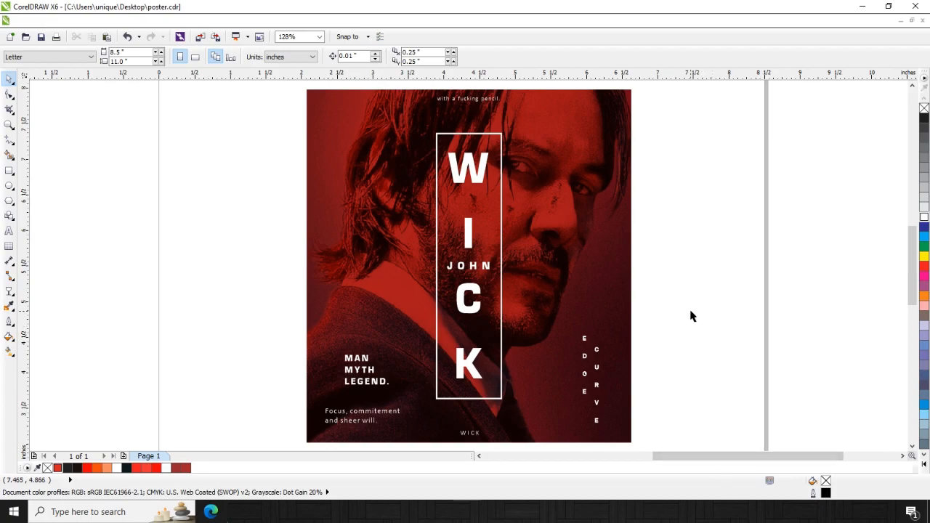
- Duplicate the grouped poster to the right of the original
drag(457, 270, 680, 270)
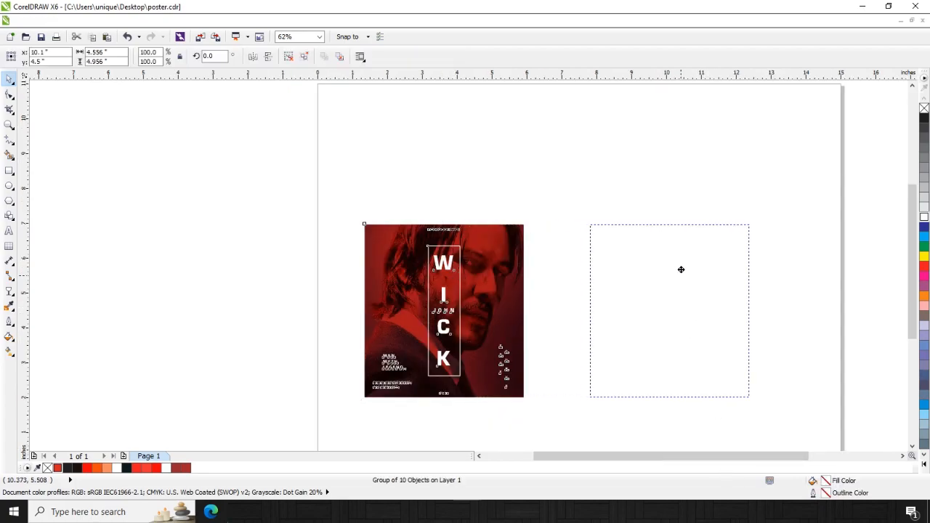
right_click(681, 270)
key(F2)
drag(801, 201, 244, 488)
- Ungroup the poster copy and delete its texts and the extracted picture, leaving only the photo frame
key(ctrl+u)
shift+click(571, 160)
key(Delete)
right_click(604, 151)
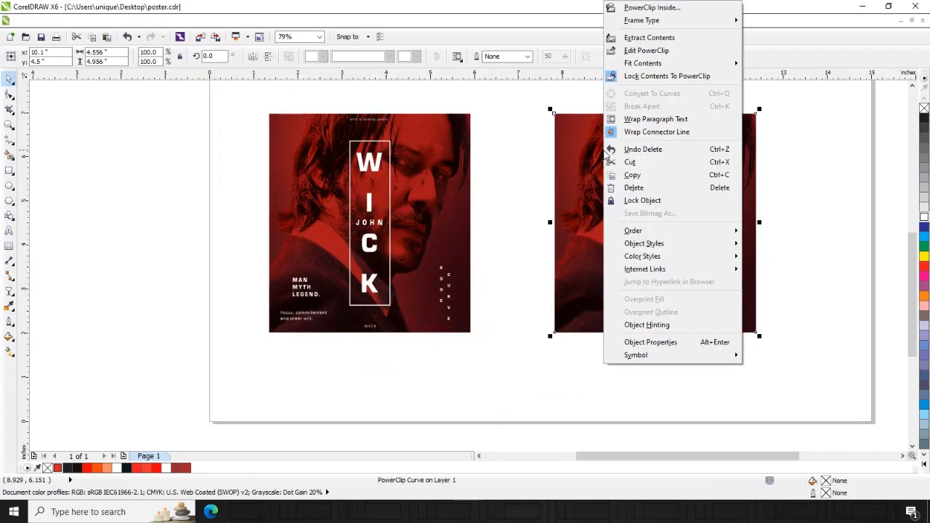
key(x)
key(Delete)
- Set the empty frame's type to None, give it a black outline and move it closer to the poster
right_click(616, 160)
mouse_move(683, 21)
click(783, 50)
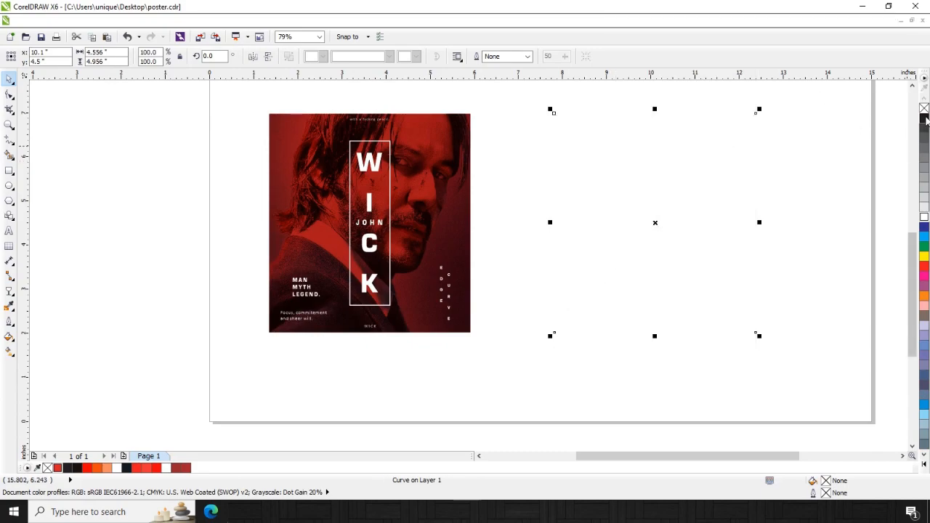
right_click(924, 118)
mouse_move(637, 131)
mouse_down()
mouse_move(647, 133)
mouse_move(633, 145)
mouse_up()
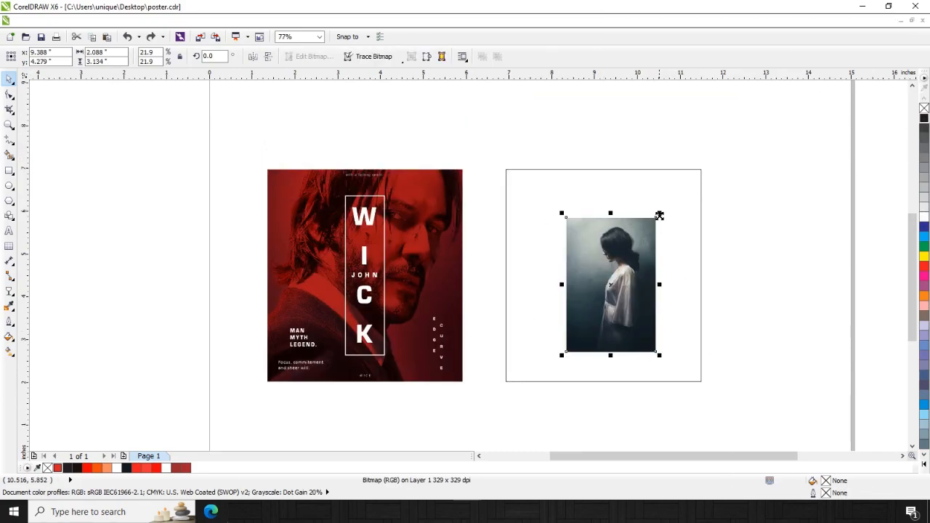
- Enlarge the woman's photo and crop it to its upper part with a rectangle, deleting the rectangle and the leftover photo
drag(658, 215, 710, 167)
key(F2)
mouse_move(763, 120)
mouse_down()
mouse_move(389, 409)
mouse_move(373, 409)
mouse_up()
key(F6)
drag(643, 124, 411, 338)
key(space)
shift+click(476, 218)
click(377, 56)
key(ctrl+z)
click(394, 56)
click(517, 338)
key(Delete)
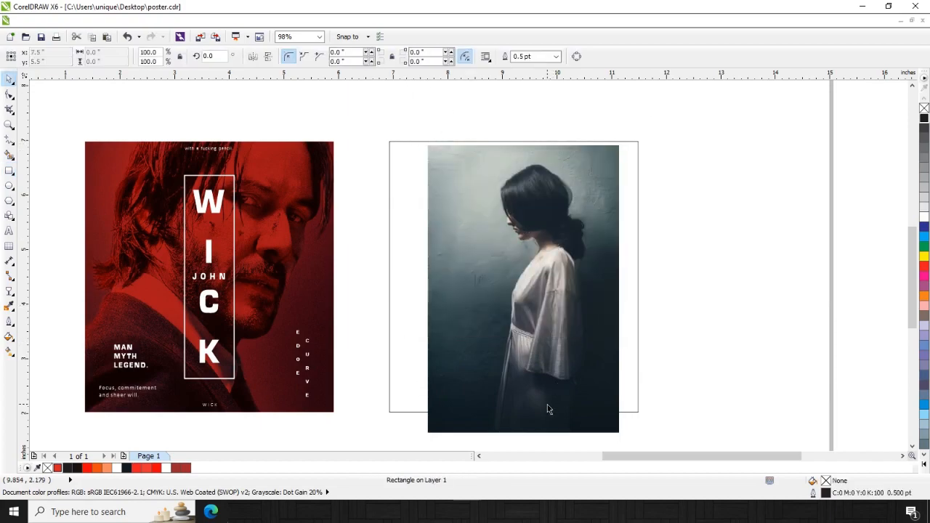
click(547, 409)
key(Delete)
- Enlarge the cropped photo to about 5.45 x 5.48 inches and shift it left over the outlined frame
click(552, 320)
drag(552, 305, 542, 340)
drag(610, 373, 647, 439)
drag(552, 287, 525, 288)
drag(659, 75, 332, 417)
key(Delete)
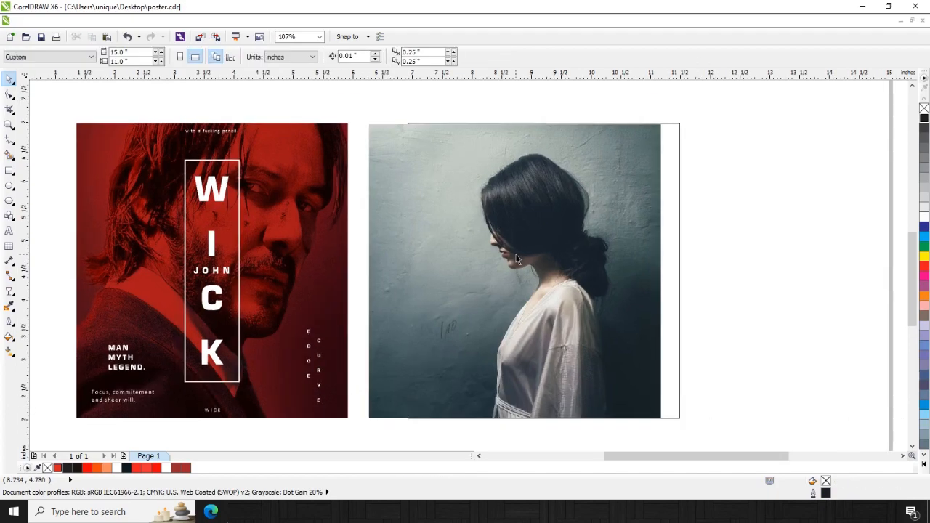
- Start a Bezier outline of the woman along the front edge of her blouse at the chest
click(515, 254)
scroll(496, 311, up, 3)
click(13, 144)
click(43, 191)
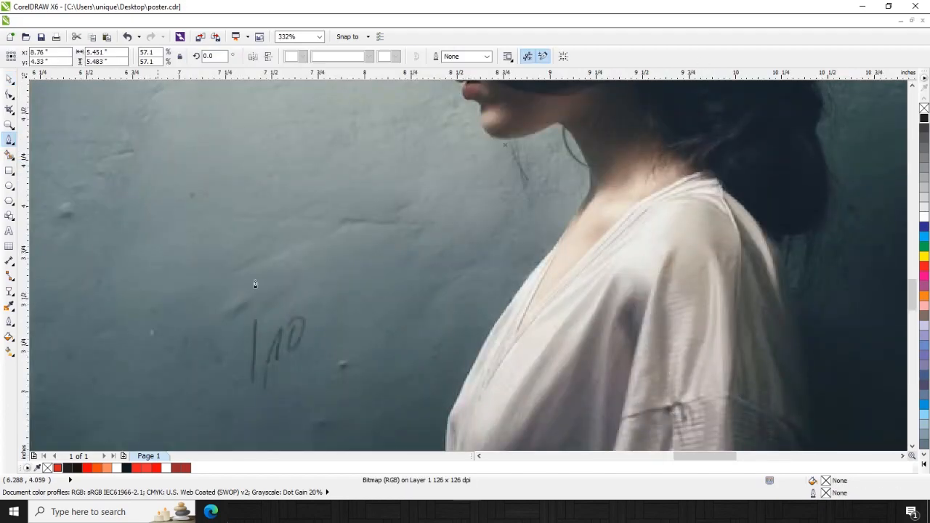
click(445, 448)
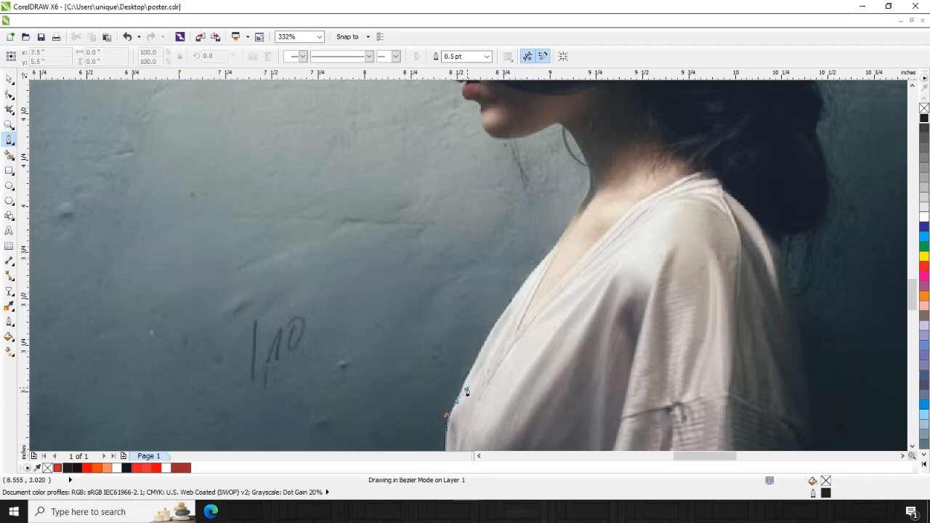
double_click(466, 392)
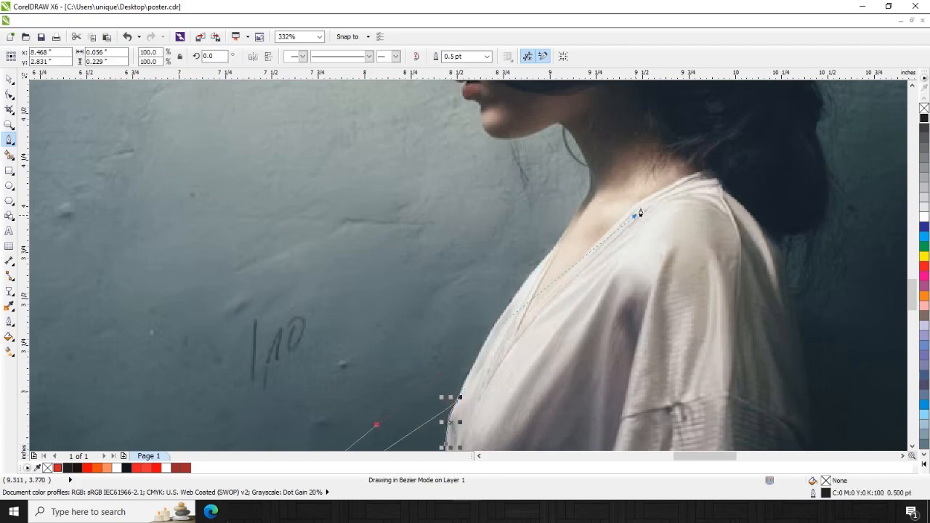
- Continue the Bezier outline up the blouse's front edge to the base of the neck
scroll(639, 185, up, 2)
key(alt+Left)
key(alt+Down)
key(alt+Down)
key(alt+Down)
key(alt+Left)
key(alt+Down)
drag(385, 255, 446, 187)
drag(494, 114, 518, 124)
- Trace the outline up the front of the neck and along the underside of the jaw to the chin
scroll(519, 133, down, 3)
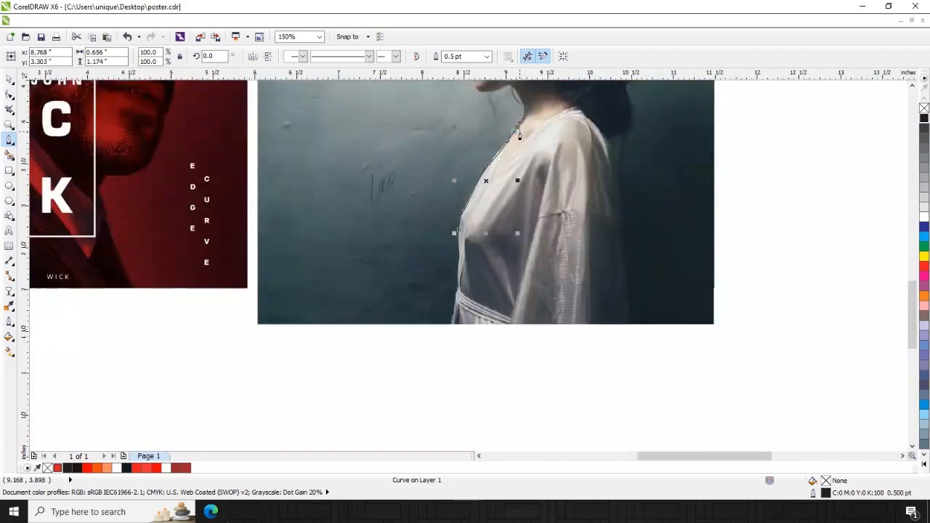
scroll(519, 133, up, 3)
click(508, 339)
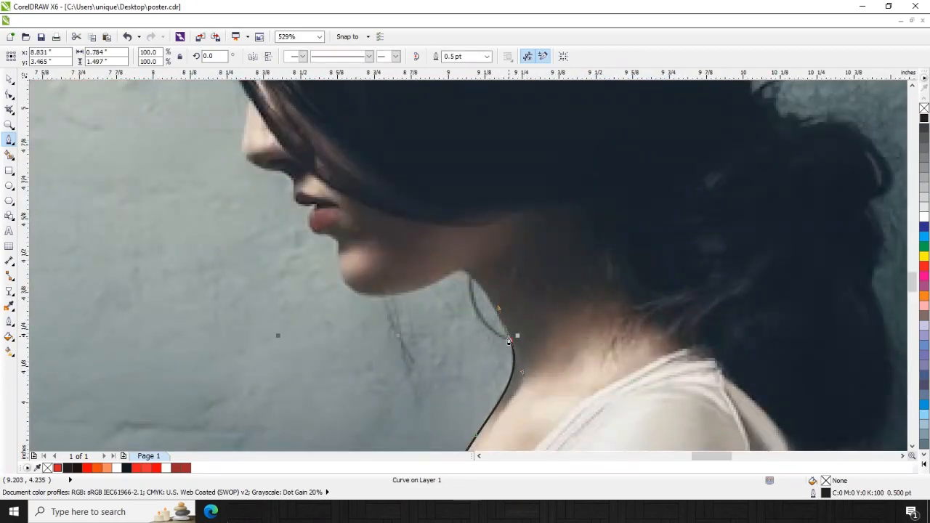
click(466, 272)
scroll(465, 276, up, 5)
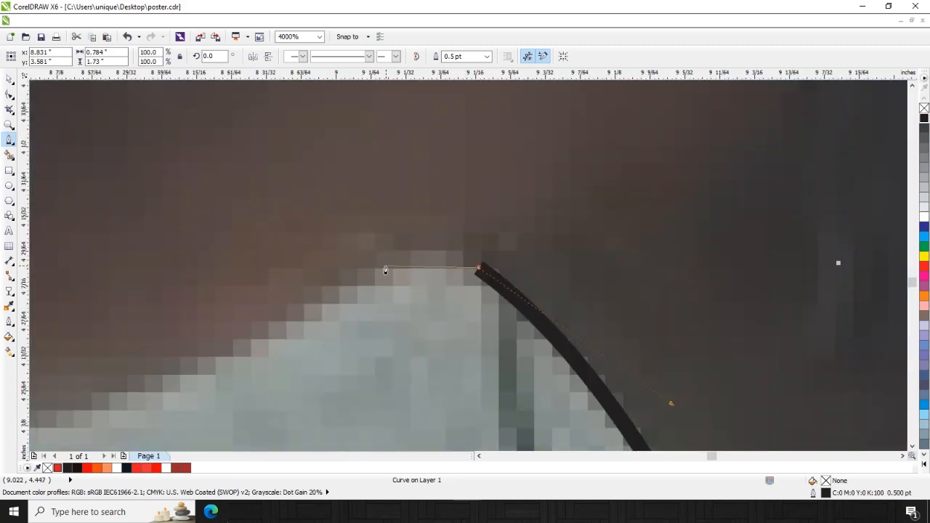
scroll(385, 269, down, 3)
drag(194, 299, 132, 259)
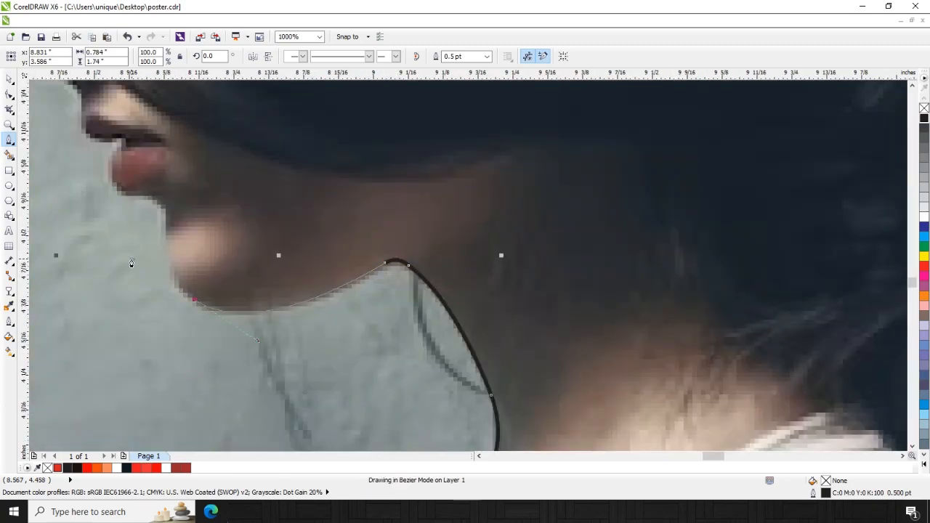
- Trace the front of the chin and the lips with curved Bezier segments
drag(167, 217, 112, 196)
alt+click(166, 217)
scroll(144, 199, down, 2)
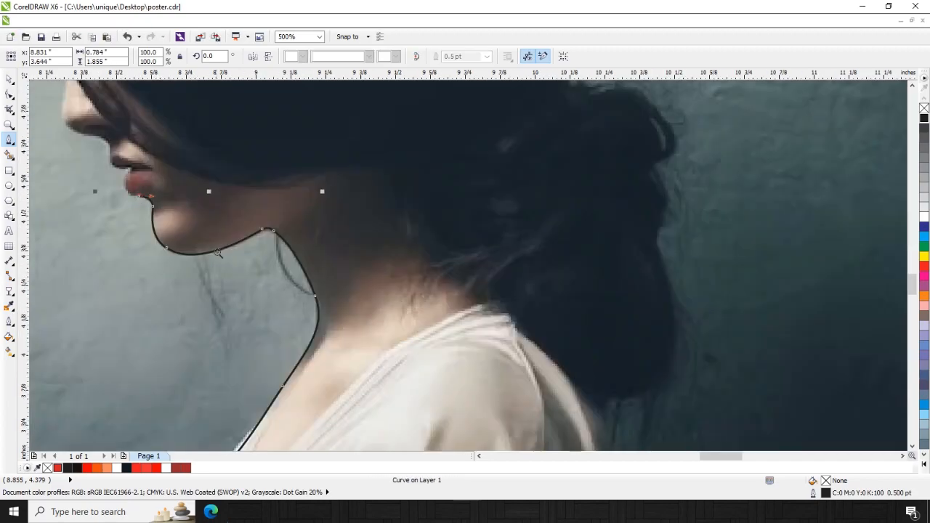
scroll(503, 313, up, 1)
drag(532, 268, 480, 273)
alt+click(510, 296)
click(503, 295)
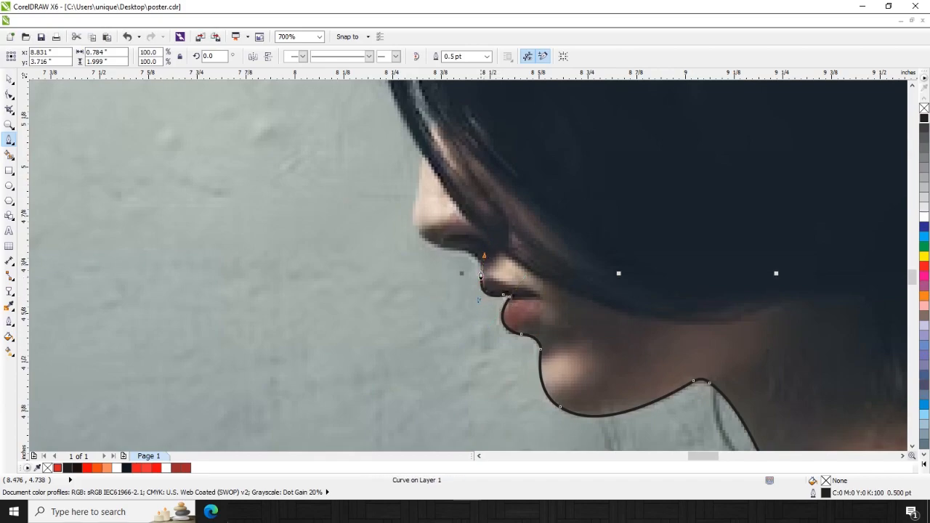
- Undo the last segment and trace the outline from the upper lip around the nose and up the front hair
key(ctrl+z)
drag(417, 231, 412, 223)
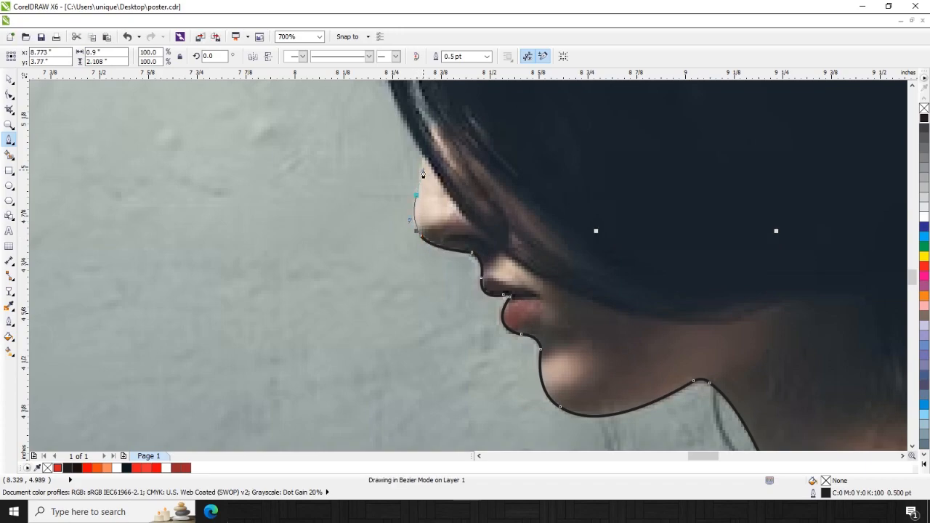
scroll(422, 177, down, 2)
scroll(371, 239, up, 2)
drag(369, 243, 358, 120)
drag(377, 152, 405, 124)
- Trace the outline up the front of the hair and along its jagged upper front edge
scroll(404, 124, down, 2)
scroll(336, 196, up, 2)
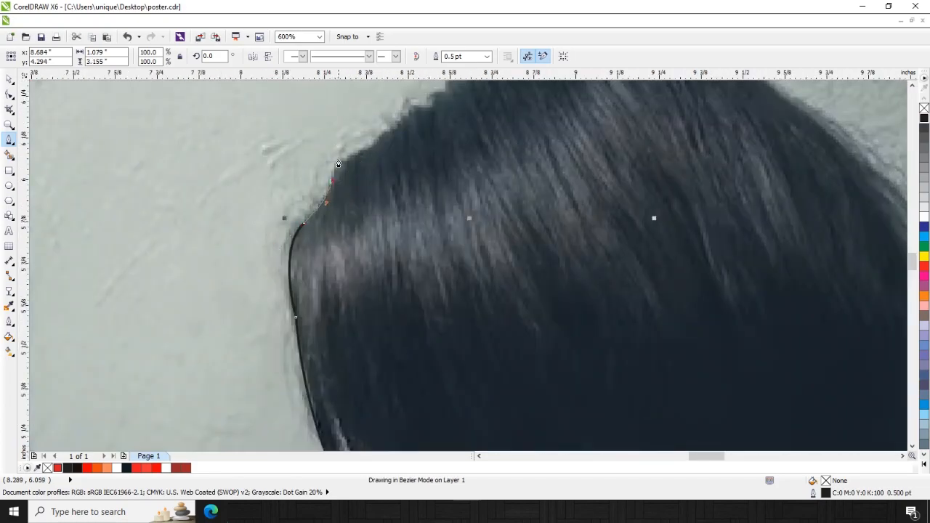
drag(360, 151, 394, 127)
drag(401, 121, 406, 115)
drag(416, 107, 423, 109)
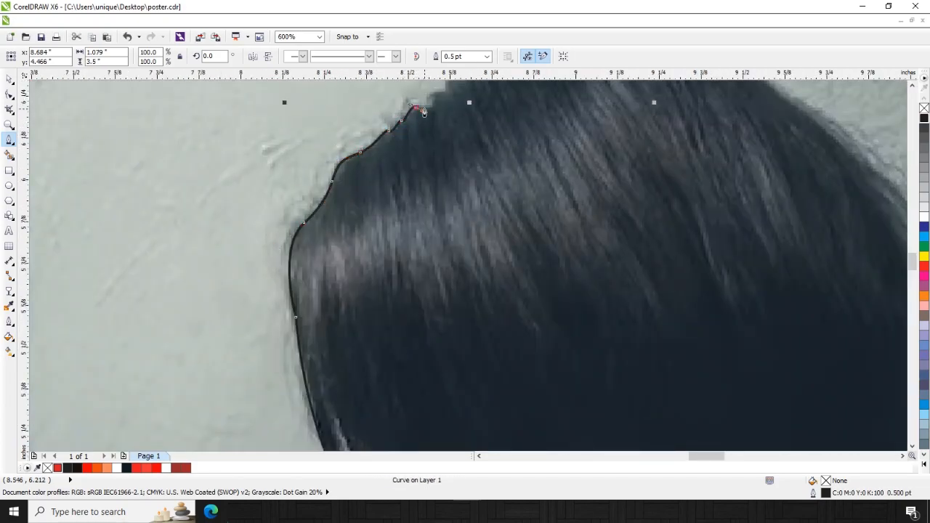
- Continue the Bezier outline along the uneven hair edge up to the crown, replacing the misplaced curve segment
scroll(448, 95, down, 2)
scroll(479, 82, up, 2)
drag(373, 132, 374, 130)
drag(381, 119, 442, 103)
scroll(442, 102, down, 2)
scroll(470, 89, up, 3)
drag(286, 143, 428, 126)
key(ctrl+z)
double_click(286, 143)
drag(333, 128, 345, 112)
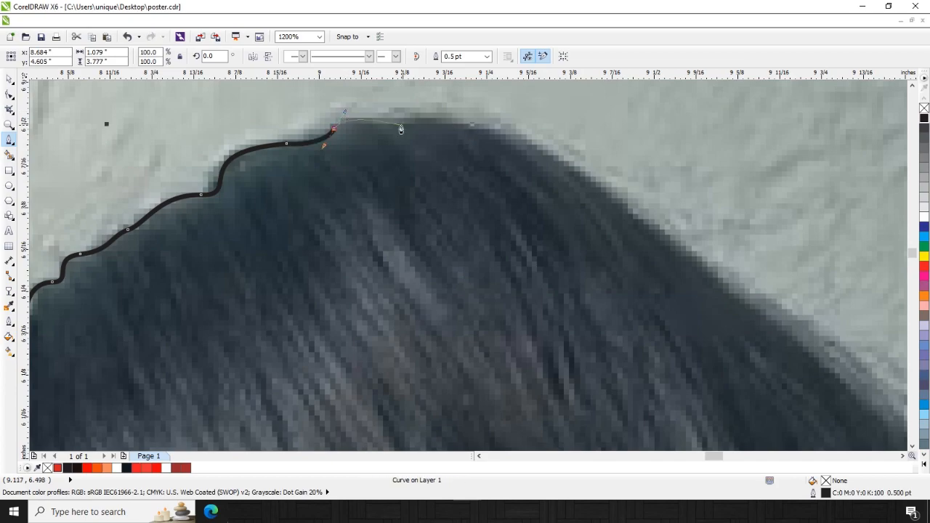
- Trace the outline over the crown and down the back of the head with long curved segments
scroll(600, 199, down, 3)
scroll(591, 213, up, 2)
scroll(597, 216, down, 1)
drag(580, 208, 592, 227)
drag(608, 330, 599, 411)
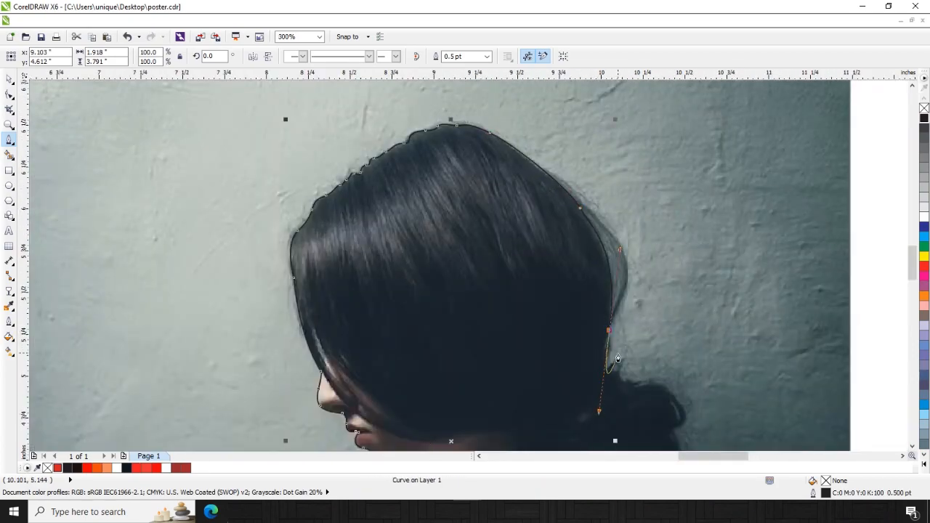
- Trace the outline from the nape into the notch where the hair bun begins
scroll(618, 356, down, 1)
scroll(617, 356, up, 2)
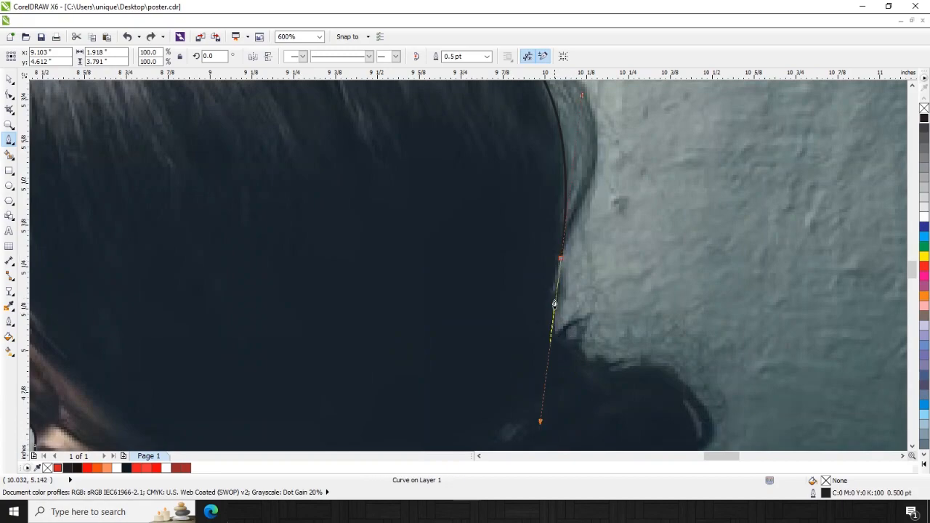
click(578, 357)
drag(605, 374, 615, 371)
- Trace the curved upper and rear edge of the hair bun
scroll(614, 372, down, 2)
scroll(630, 420, up, 2)
drag(633, 236, 649, 258)
drag(651, 299, 625, 324)
drag(638, 318, 643, 355)
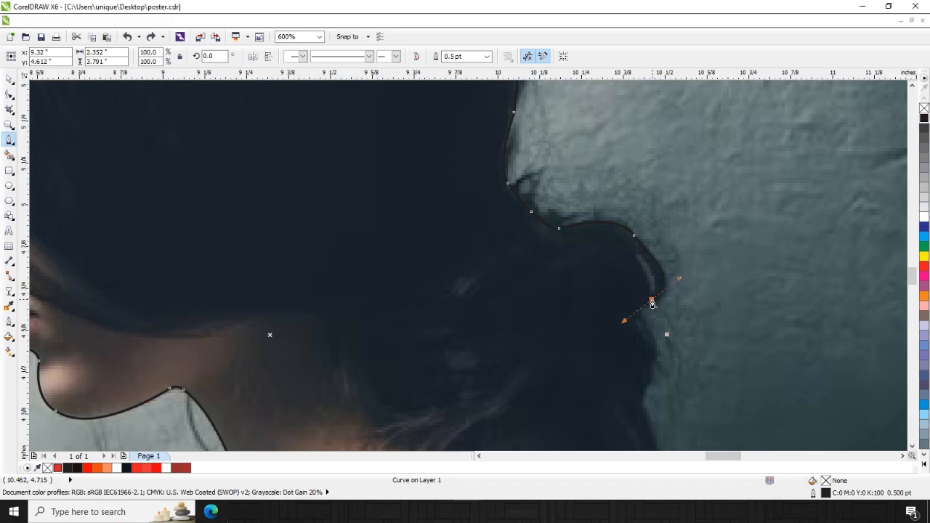
- Trace the outline down the bun's lower rear edge toward the back of the blouse
drag(642, 393, 626, 427)
scroll(639, 394, down, 2)
scroll(644, 435, up, 3)
drag(613, 205, 596, 300)
scroll(651, 234, down, 2)
scroll(595, 300, down, 3)
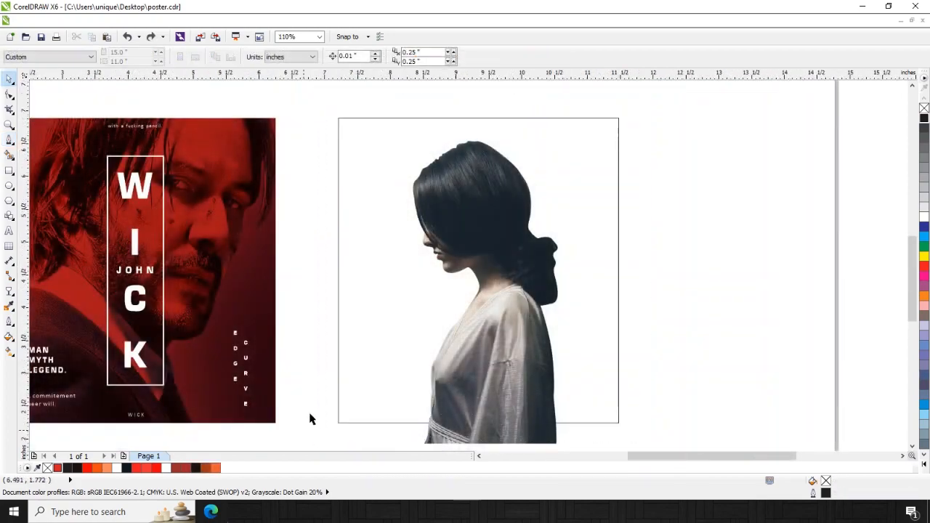
- Reposition the woman's cutout and centre it horizontally on the poster frame
click(503, 238)
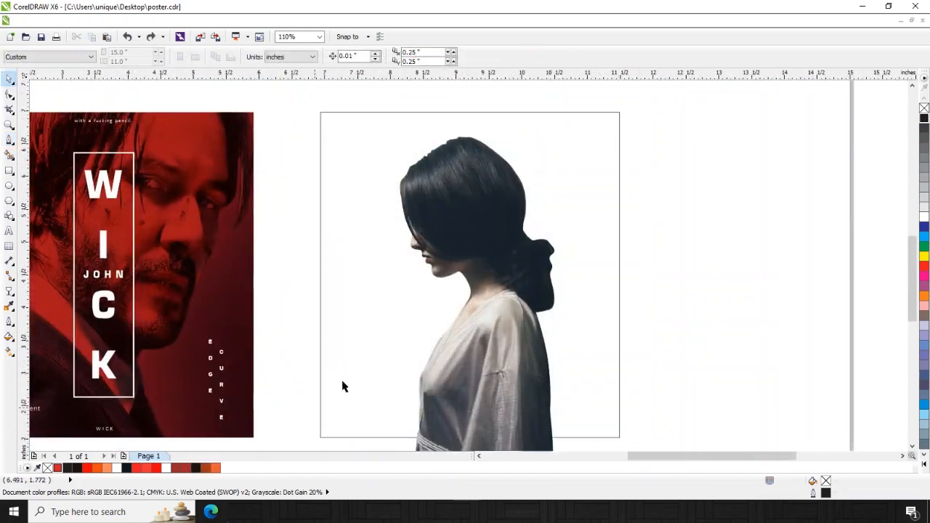
drag(504, 239, 497, 244)
shift+click(588, 215)
key(c)
- Fill the poster frame dark brown and turn it into a radial fountain fill centred behind the woman
click(560, 220)
click(320, 411)
click(206, 468)
click(195, 468)
key(g)
drag(622, 394, 363, 181)
click(68, 57)
click(51, 90)
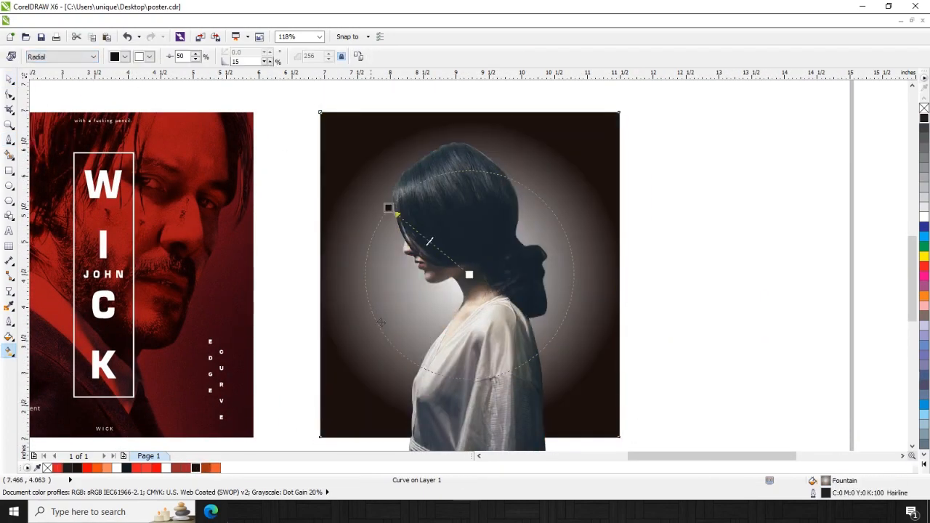
- Set the radial fill's centre colour to reddish brown and extend its radius toward the frame's upper corner
click(205, 467)
key(ctrl+z)
click(205, 467)
drag(389, 207, 345, 168)
- Move the woman slightly lower and copy her together with the gradient background
key(space)
drag(485, 270, 485, 279)
shift+click(606, 171)
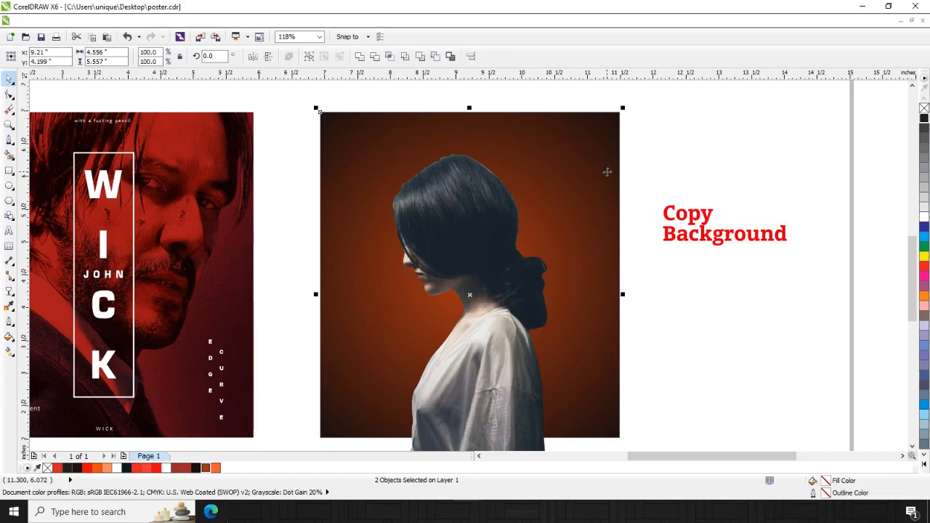
- Undo the recent edits back to the point where the traced outline curve still exists
key(ctrl+z)
key(ctrl+z)
key(ctrl+z)
key(ctrl+z)
key(ctrl+z)
key(ctrl+z)
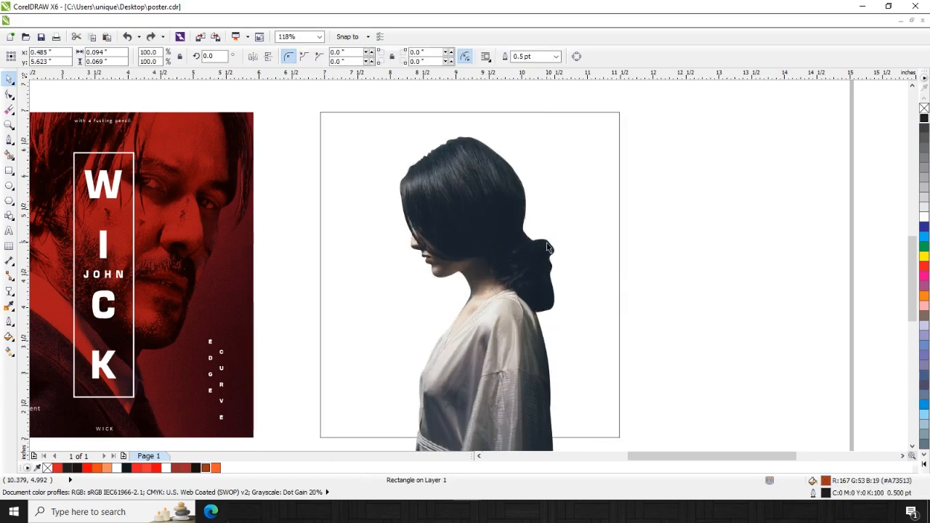
key(ctrl+z)
key(ctrl+z)
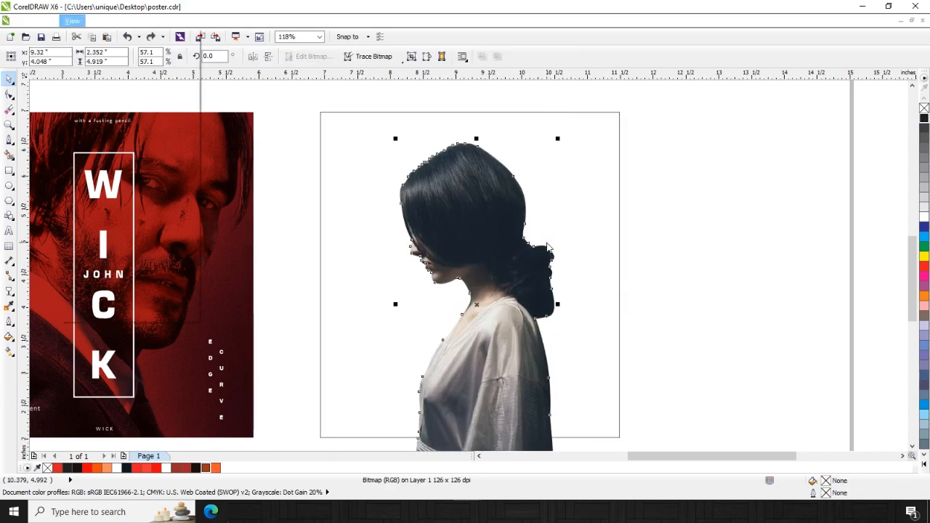
key(ctrl+z)
key(ctrl+shift+z)
- Try moving the cutout bitmap sideways away from its outline curve and undo the move
drag(524, 276, 452, 274)
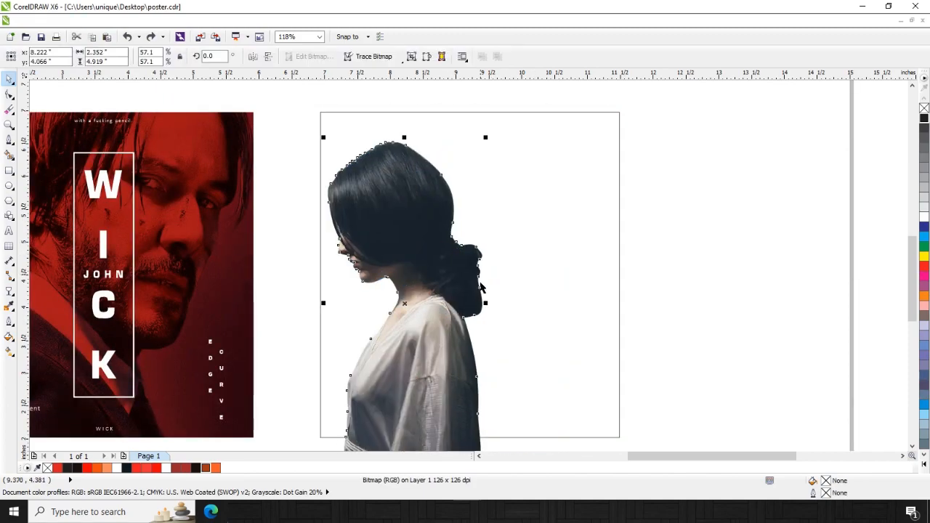
key(ctrl+z)
key(ctrl+z)
key(ctrl+z)
key(ctrl+shift+z)
key(ctrl+shift+z)
drag(510, 301, 468, 301)
key(ctrl+z)
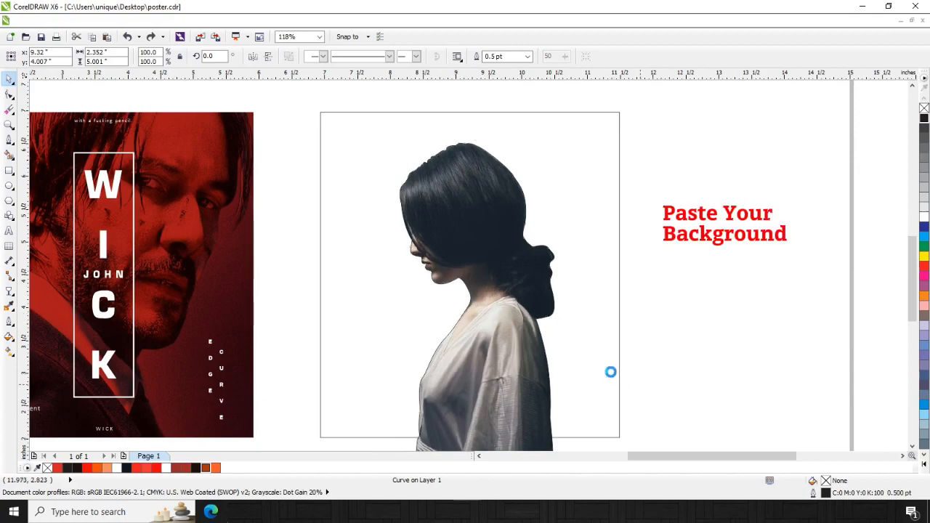
- Place the cutout bitmap inside the outline curve over the pasted background and remove the curve's outline
key(ctrl+shift+z)
click(475, 240)
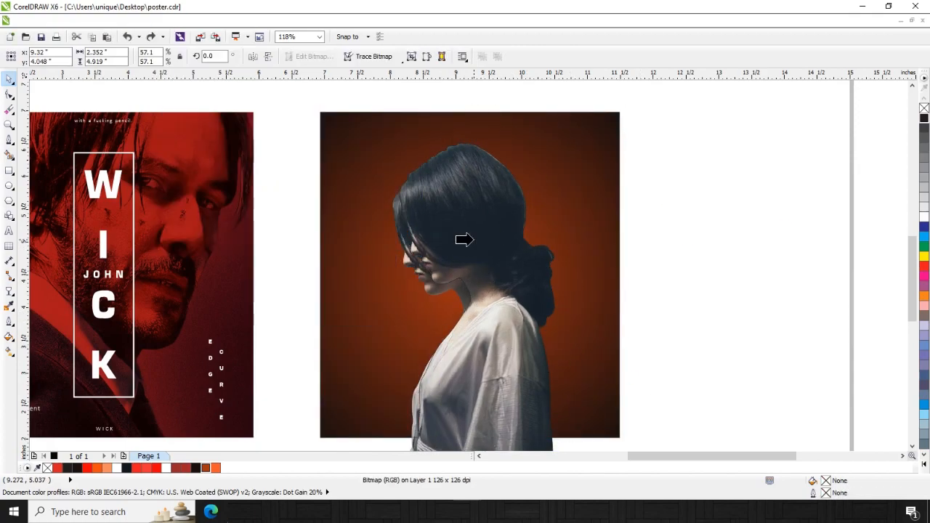
click(463, 239)
right_click(923, 108)
- Ungroup the pasted background objects and delete the duplicate woman bitmap
click(413, 271)
key(Delete)
drag(407, 269, 385, 276)
key(ctrl+z)
key(ctrl+u)
shift+click(388, 285)
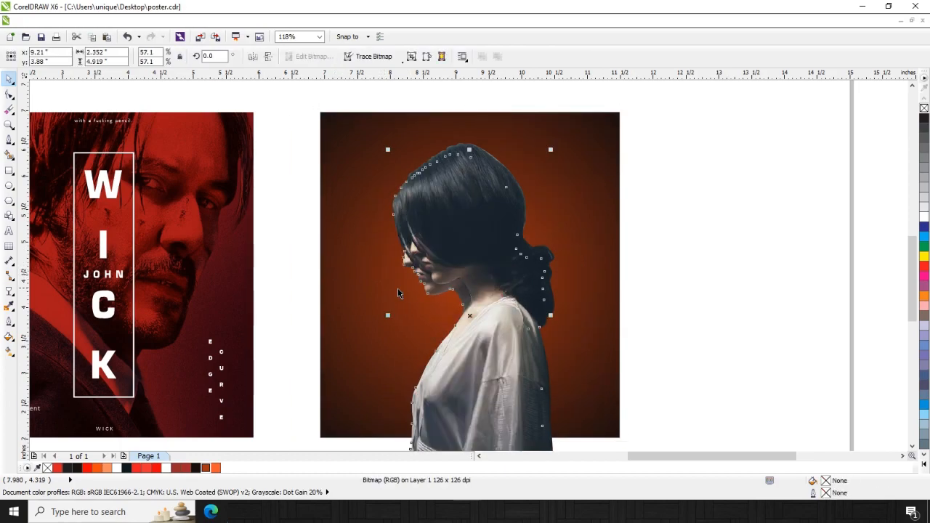
key(Delete)
- Centre the clipped woman horizontally on the gradient background
drag(475, 317, 465, 275)
key(ctrl+z)
shift+click(586, 195)
key(c)
click(497, 271)
key(ctrl+z)
key(Escape)
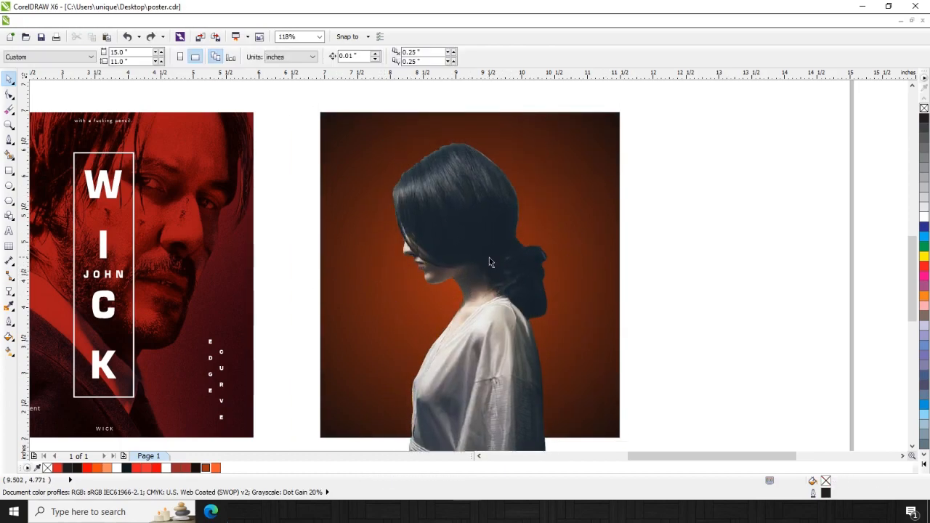
- Draw a rectangle about 3.16 by 5.26 inches over the woman, filled red (#D91F22) with no outline
key(F6)
key(space)
click(449, 200)
click(449, 201)
key(F6)
mouse_move(366, 123)
mouse_down()
mouse_move(586, 455)
mouse_move(577, 437)
mouse_up()
key(space)
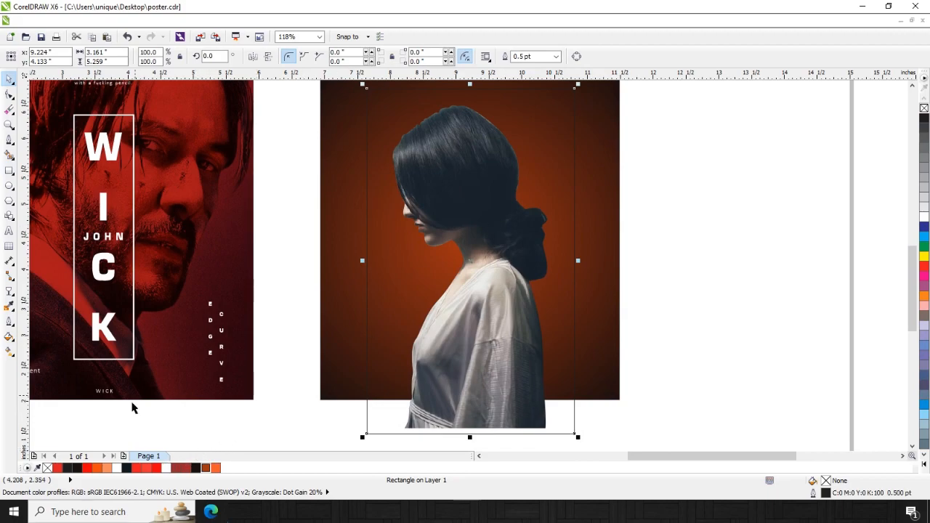
click(58, 469)
right_click(924, 107)
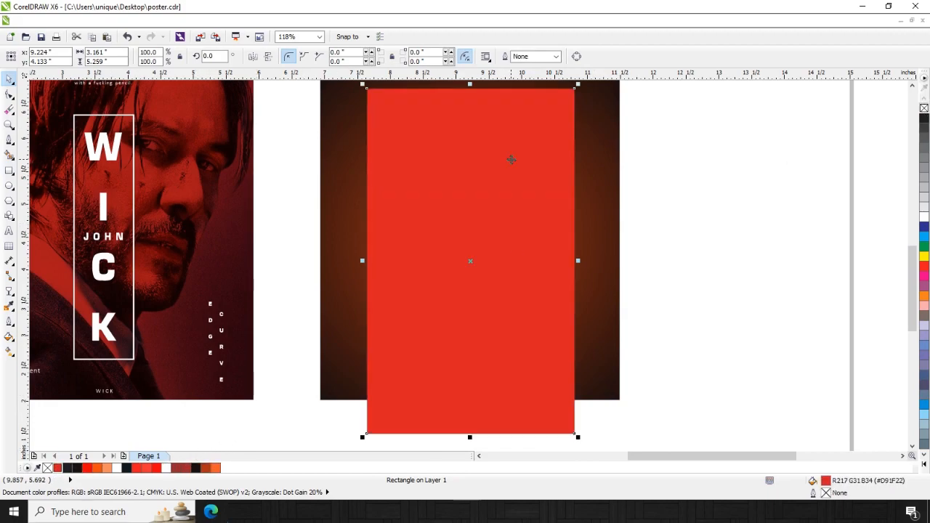
- Give the rectangle a uniform transparency in Multiply mode and recolour it reddish brown (#993113)
click(8, 290)
click(53, 56)
click(45, 75)
click(123, 56)
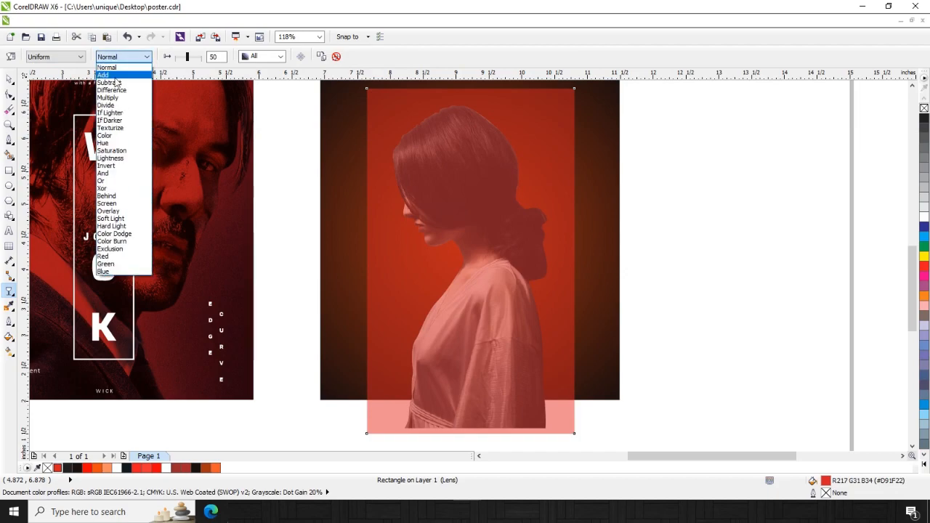
click(116, 107)
click(206, 468)
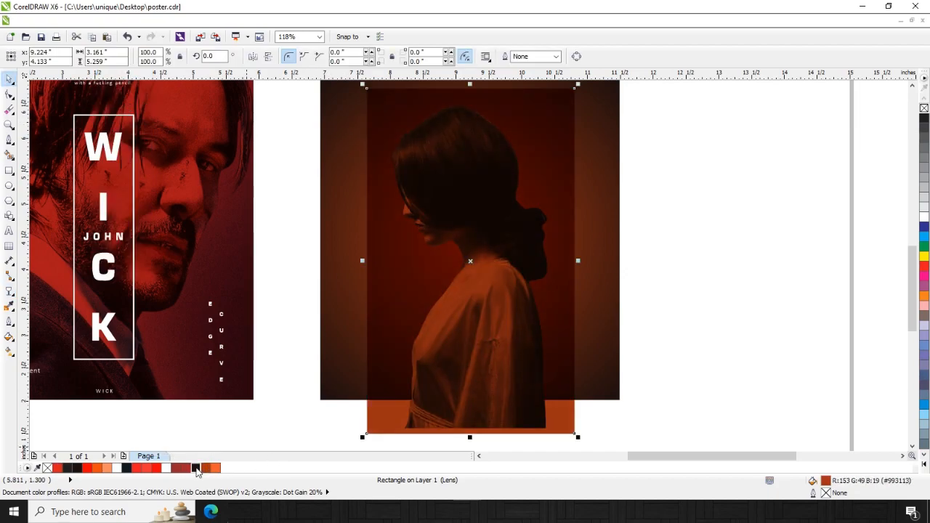
- Place the brown tint rectangle inside the woman's outline shape and select the clipped rectangle
key(shift+Page_Down)
key(ctrl+1)
click(499, 326)
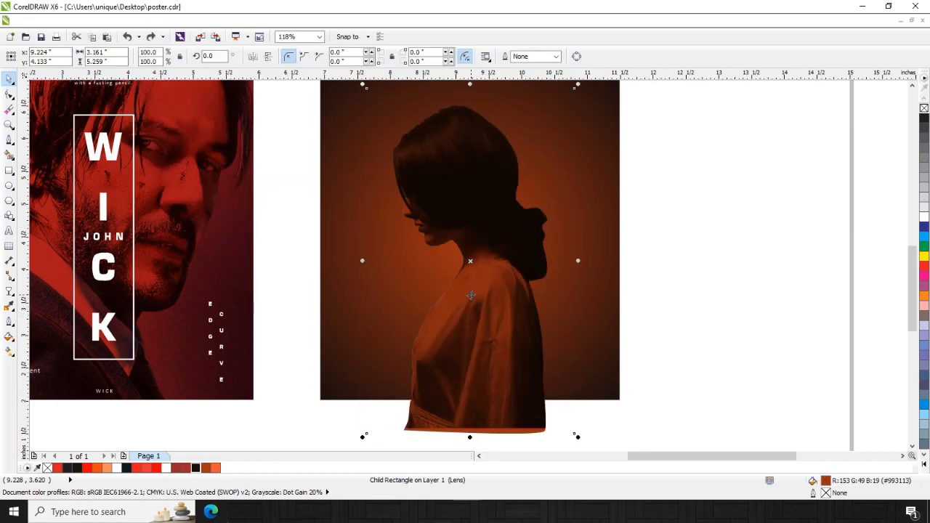
- Undo the last few edits and try shifting the clipped woman sideways
key(ctrl+z)
key(ctrl+z)
key(ctrl+z)
key(ctrl+z)
key(ctrl+z)
drag(488, 359, 465, 359)
key(ctrl+z)
- Apply a radial fountain fill to the clipped tint rectangle around the woman's neck and face
key(g)
drag(534, 310, 426, 219)
click(58, 56)
click(45, 92)
- Set the tint's centre colour to orange and adjust the radial fill's centre and radius around the lower head
drag(466, 245, 452, 230)
click(217, 467)
drag(412, 263, 429, 255)
mouse_move(455, 225)
mouse_down()
mouse_move(426, 235)
mouse_move(515, 200)
mouse_move(426, 228)
mouse_move(475, 219)
mouse_move(467, 219)
mouse_up()
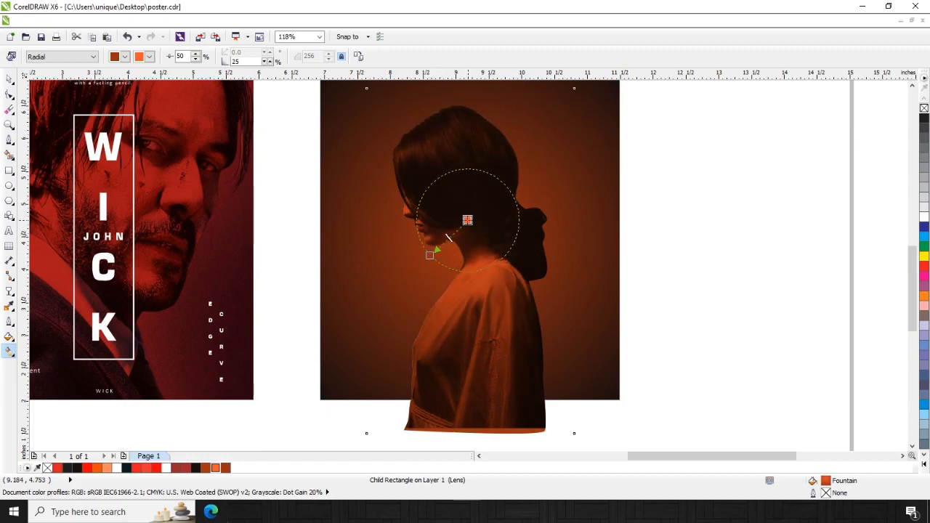
mouse_move(432, 252)
mouse_down()
mouse_move(420, 260)
mouse_move(428, 252)
mouse_up()
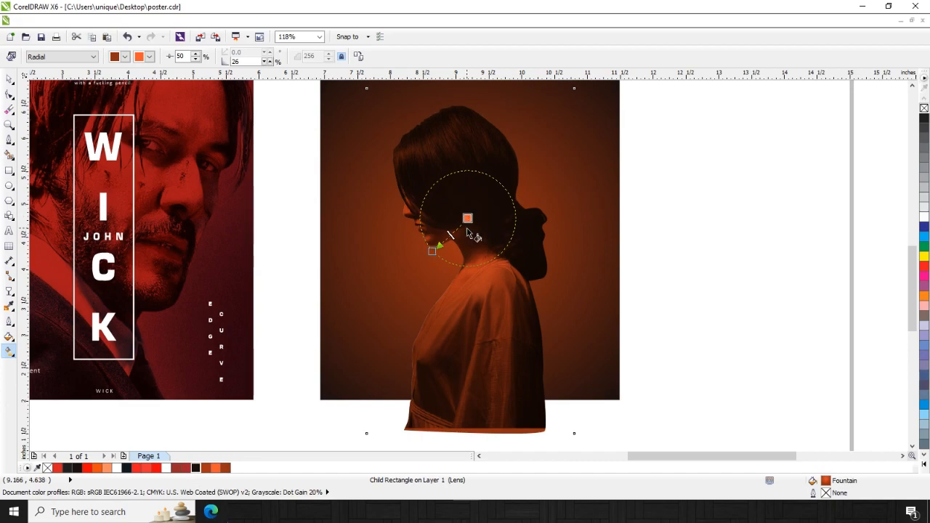
key(space)
key(F3)
click(293, 399)
click(475, 307)
key(ctrl+z)
key(F2)
drag(608, 133, 324, 441)
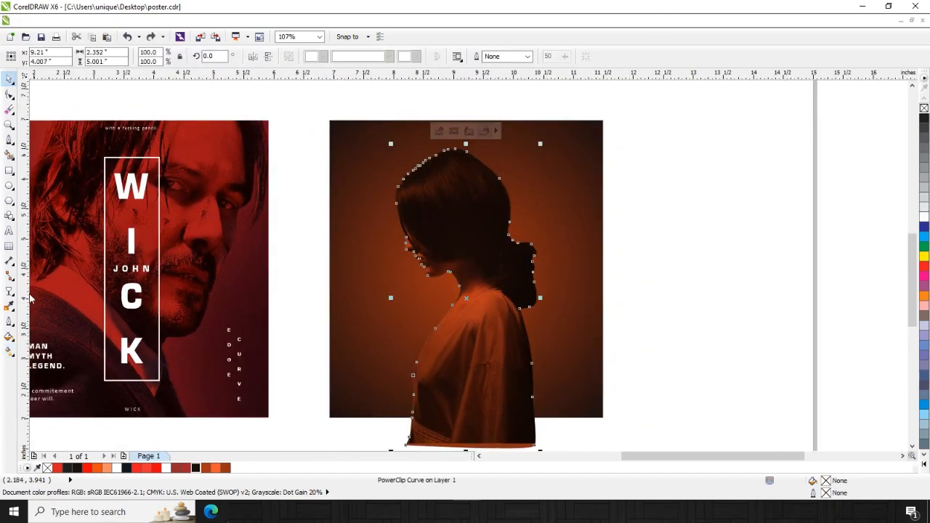
drag(521, 361, 489, 349)
key(ctrl+z)
key(Escape)
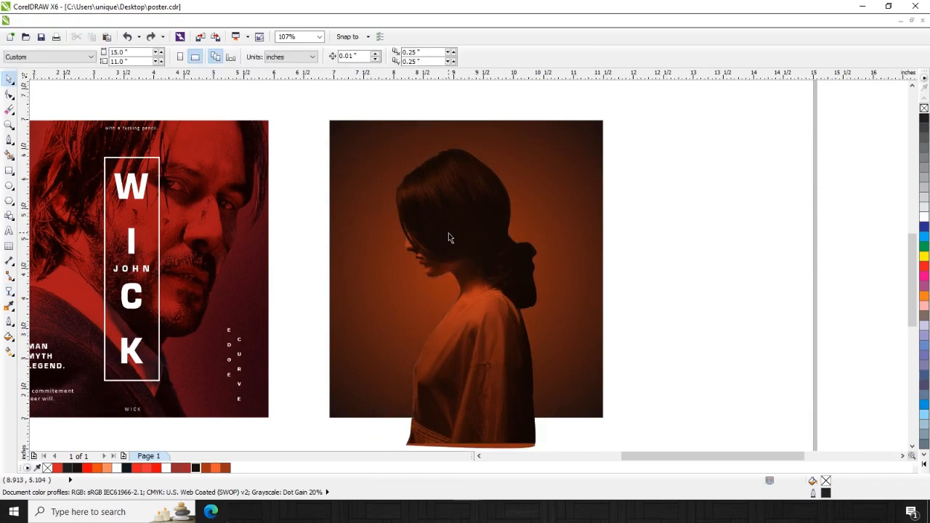
- Place a copy of the tint rectangle over the woman and fill it bright red (#FF0009)
click(448, 234)
click(157, 468)
drag(478, 264, 415, 266)
key(ctrl+z)
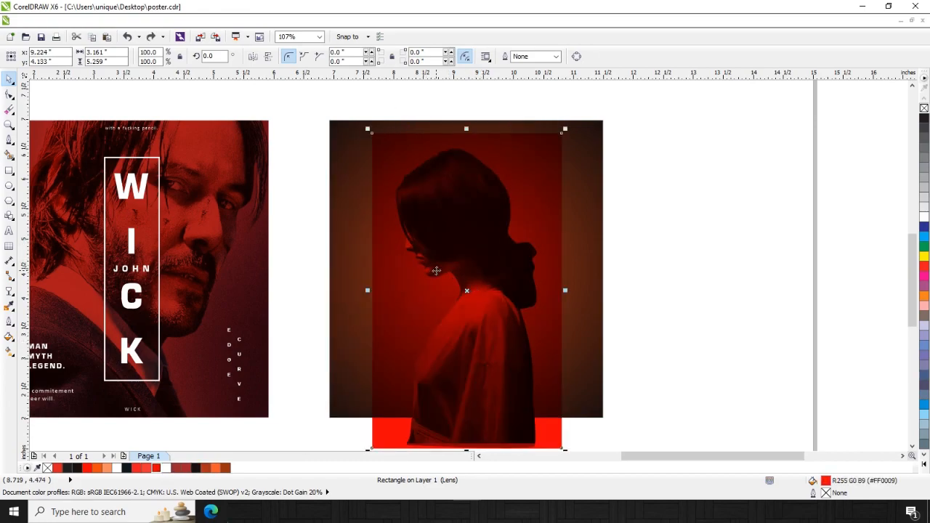
- Set the red rectangle's transparency mode to Overlay and recolour it to #D91F22
click(124, 56)
click(116, 220)
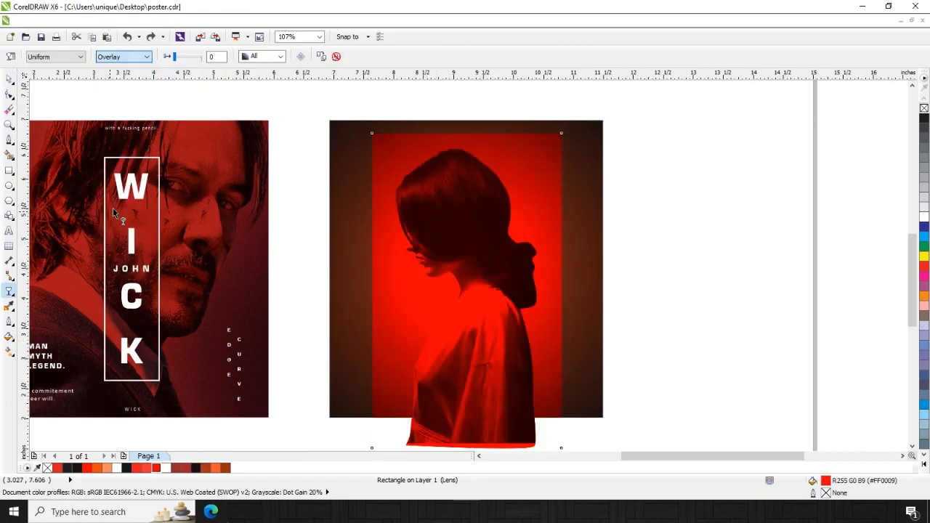
key(space)
click(136, 469)
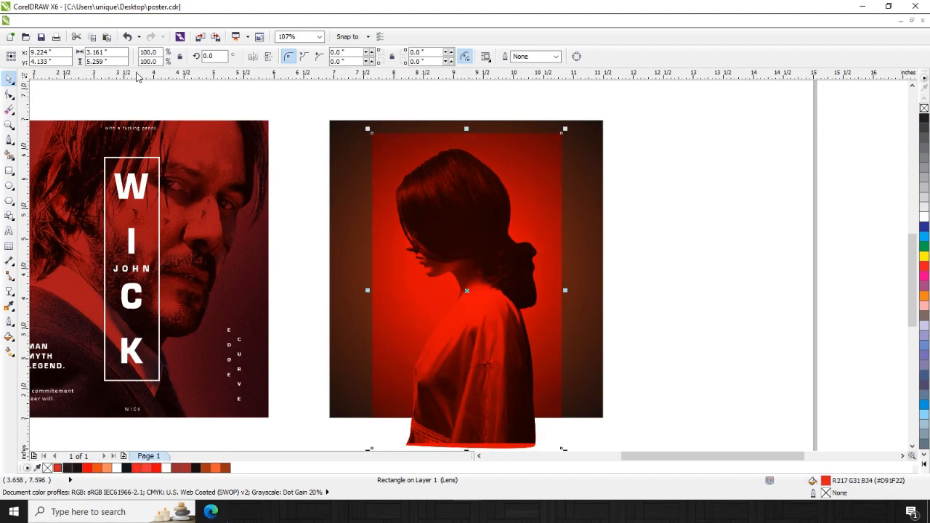
key(space)
- Try the If Lighter and Soft Light transparency modes on the red rectangle and return it to Overlay
click(123, 56)
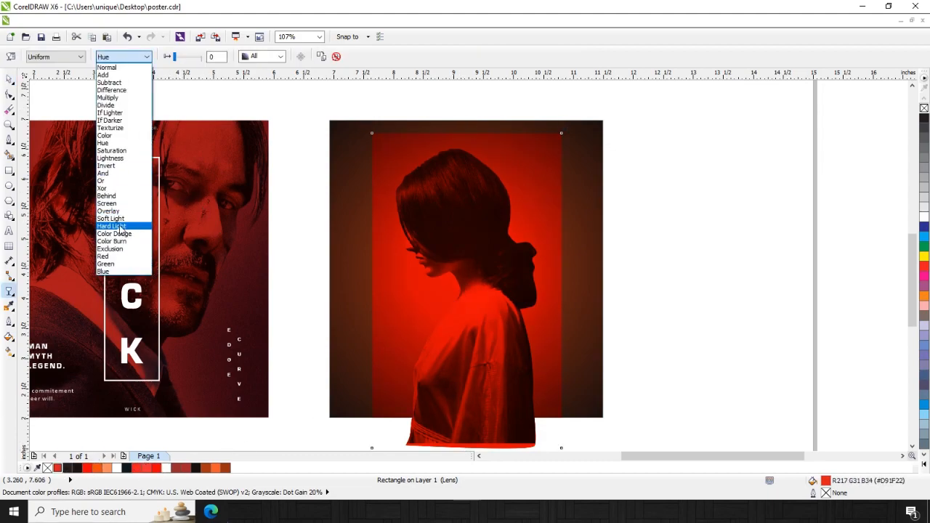
click(122, 222)
click(136, 56)
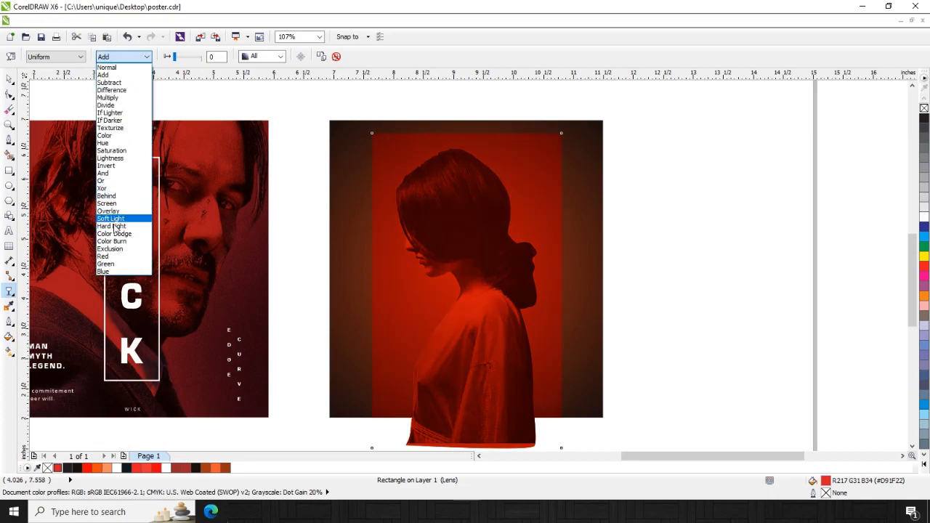
click(110, 113)
click(128, 56)
click(116, 218)
click(130, 58)
click(116, 210)
- Delete the red rectangle to compare the poster without it, and undo the deletion
key(space)
key(Delete)
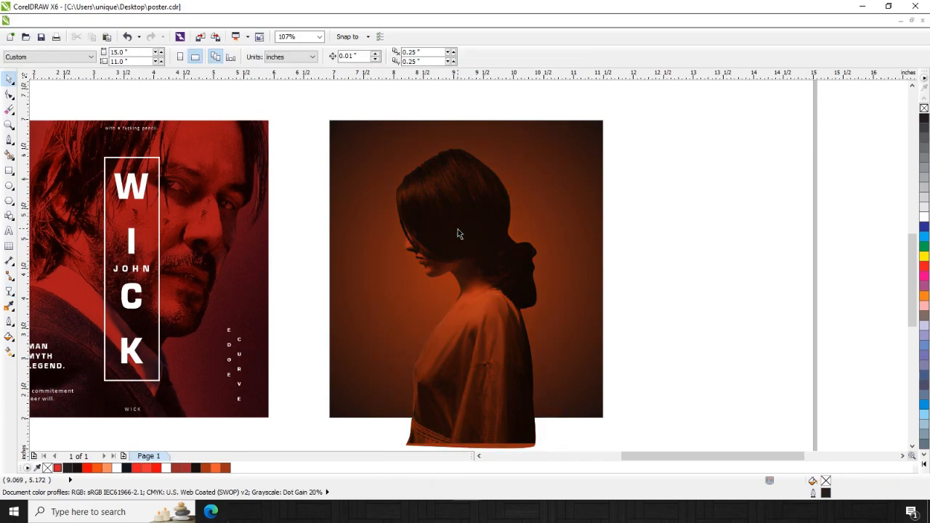
key(ctrl+z)
- Apply a linear transparency to the red rectangle, fading it from above the head down to the blouse
key(space)
drag(469, 117, 485, 294)
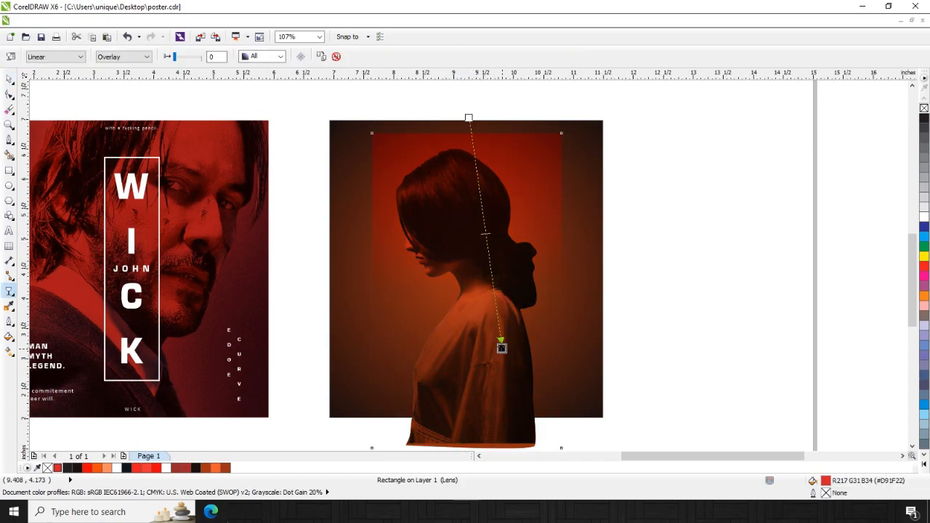
- Shorten the red rectangle's transparency fade, and then undo the overlay so it is removed from the woman's poster
drag(500, 347, 481, 284)
key(space)
click(473, 268)
key(ctrl+z)
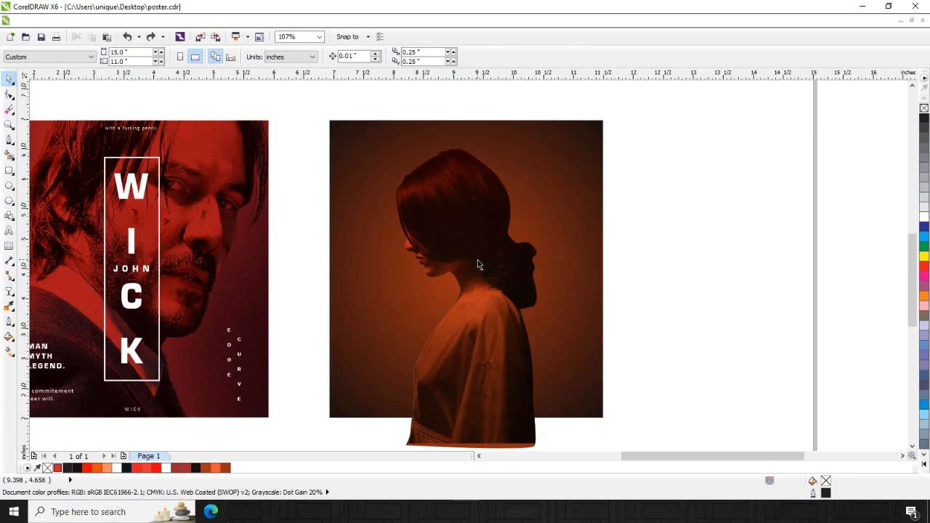
- Check the background's radial fill and scale the woman's cutout down slightly
click(588, 213)
key(g)
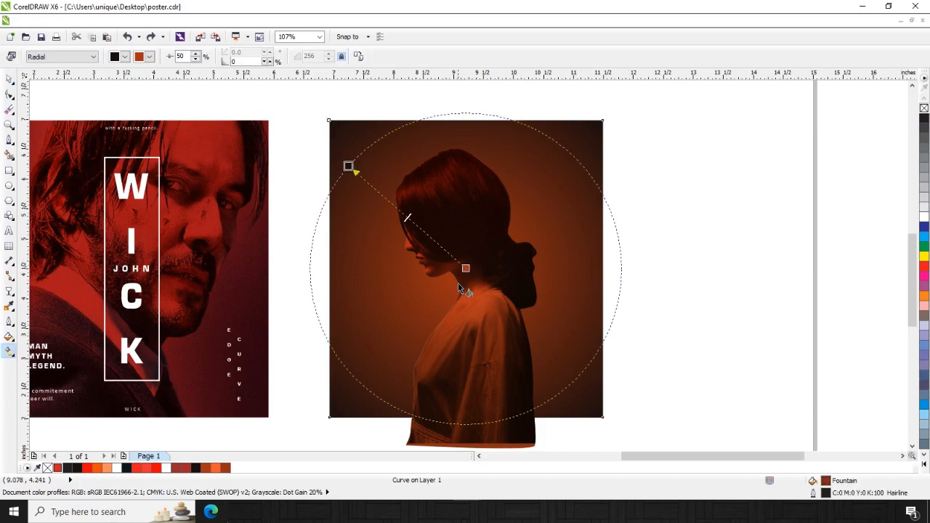
key(space)
click(479, 185)
drag(540, 145, 533, 159)
key(Escape)
- Draw a circle about 2.81 in across around the woman's head and centre it horizontally on the poster background
key(F7)
drag(395, 151, 563, 320)
key(space)
shift+click(587, 353)
key(c)
shift+click(587, 354)
- Reposition the circle and the woman's cutout so that the circle frames her head
drag(549, 231, 551, 221)
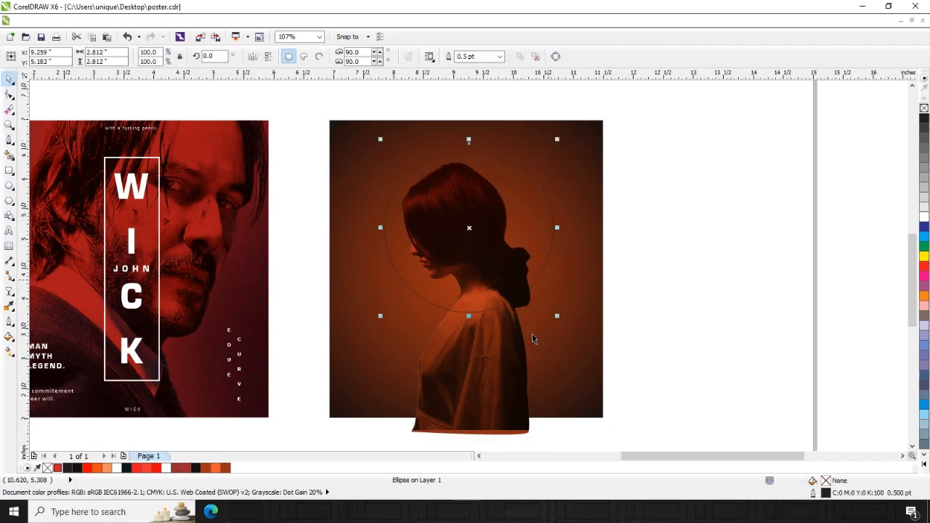
click(511, 342)
drag(504, 352, 505, 355)
drag(537, 195, 537, 189)
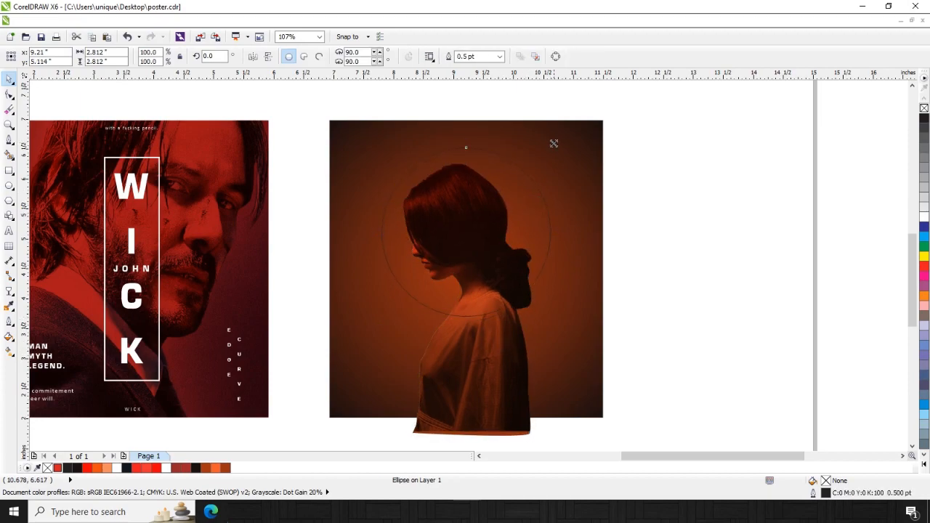
- Thicken the circle's outline to 3 pt and increase it further to 5 pt
key(F12)
text(3)
key(Return)
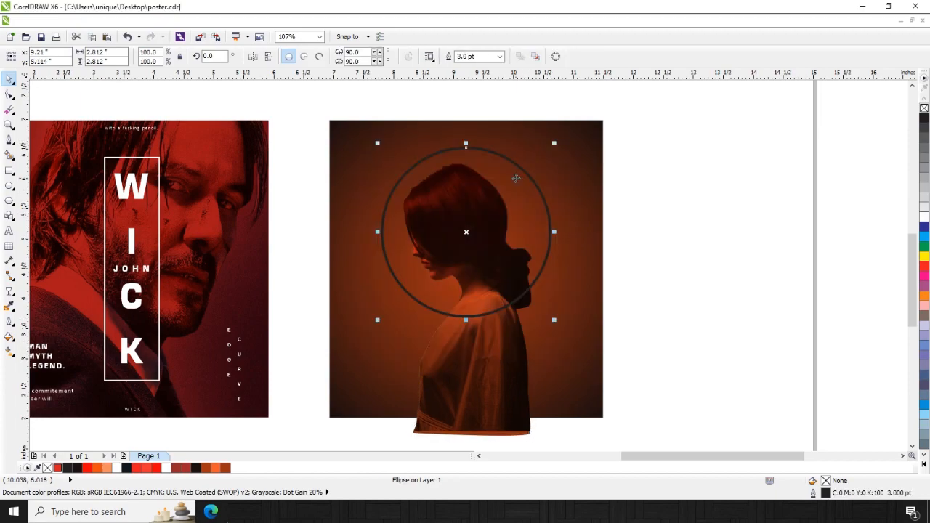
text(5)
key(Return)
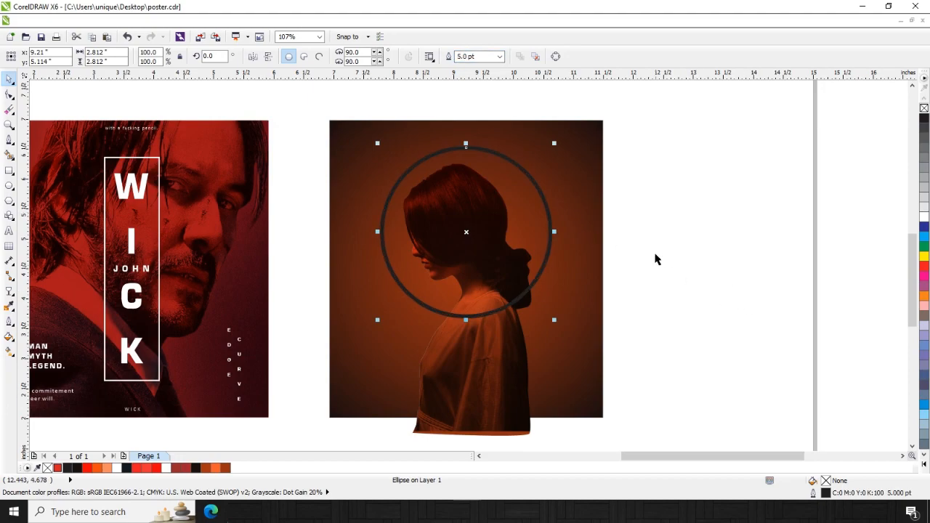
- Convert the circle's outline to an object and fill the resulting ring with white
key(ctrl+shift+q)
right_click(923, 217)
key(Escape)
key(ctrl+z)
click(923, 217)
drag(546, 173, 521, 171)
key(ctrl+z)
key(ctrl+z)
key(ctrl+shift+z)
key(Escape)
- Bring the woman's cutout to the front so she overlaps the white ring
click(490, 348)
key(shift+Page_Up)
key(Escape)
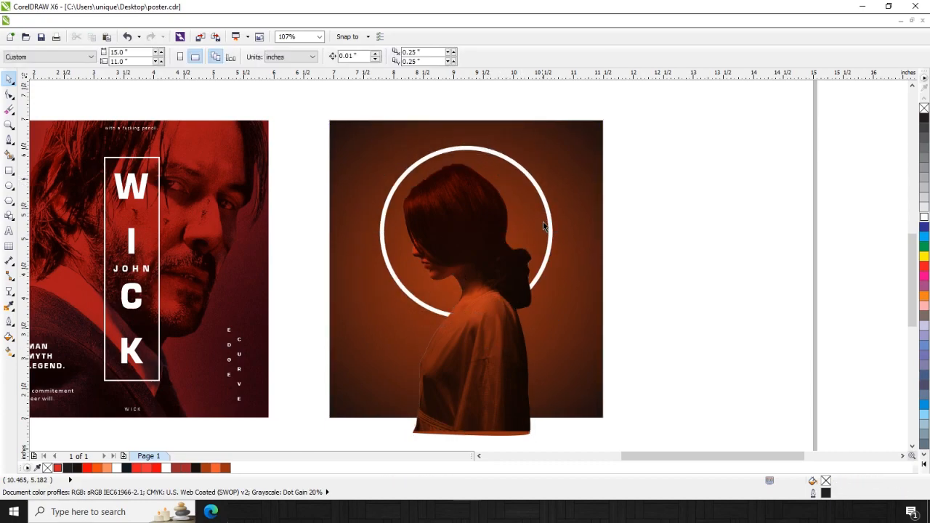
- Scale the white ring down to about 2.72 in and fine-tune the positions of the ring and the woman
click(547, 212)
drag(556, 322, 553, 319)
key(ctrl+r)
click(506, 345)
key(ctrl+r)
drag(500, 343, 502, 342)
drag(544, 232, 541, 228)
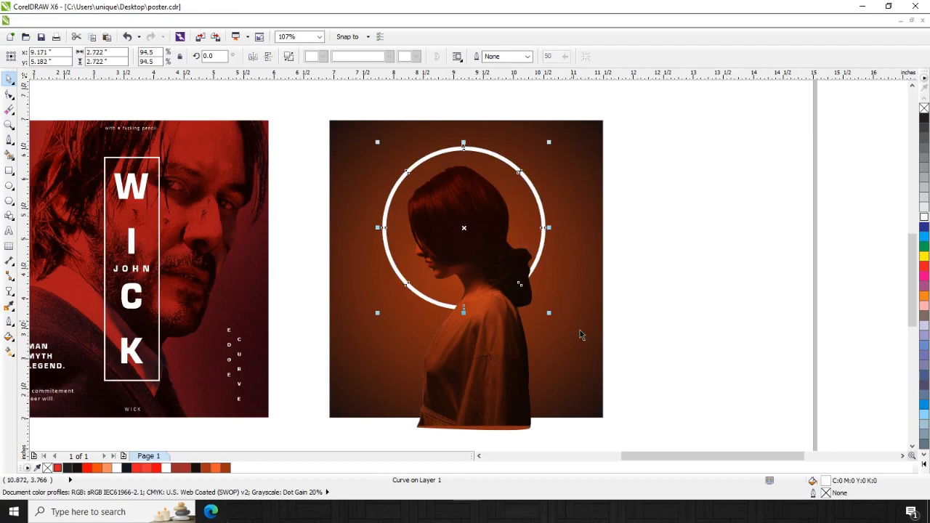
click(501, 364)
key(Right)
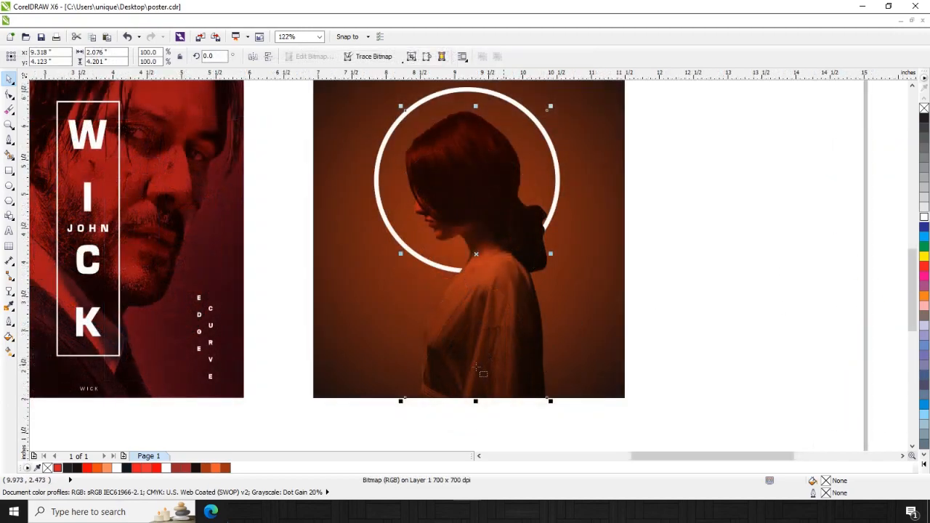
- Draw a rectangle about 4.67 by 1.6 in across the lower part of the poster and fill it with #1B100E
key(F6)
drag(305, 402, 632, 287)
click(195, 468)
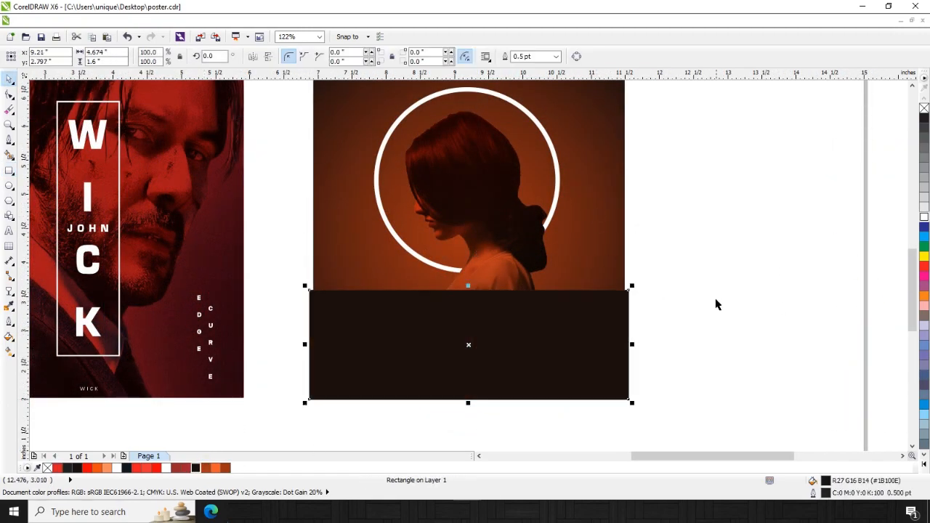
- Remove the dark rectangle's outline, fade it upward with a linear transparency, and make it about 1.97 in high
click(9, 291)
drag(481, 395, 468, 258)
key(space)
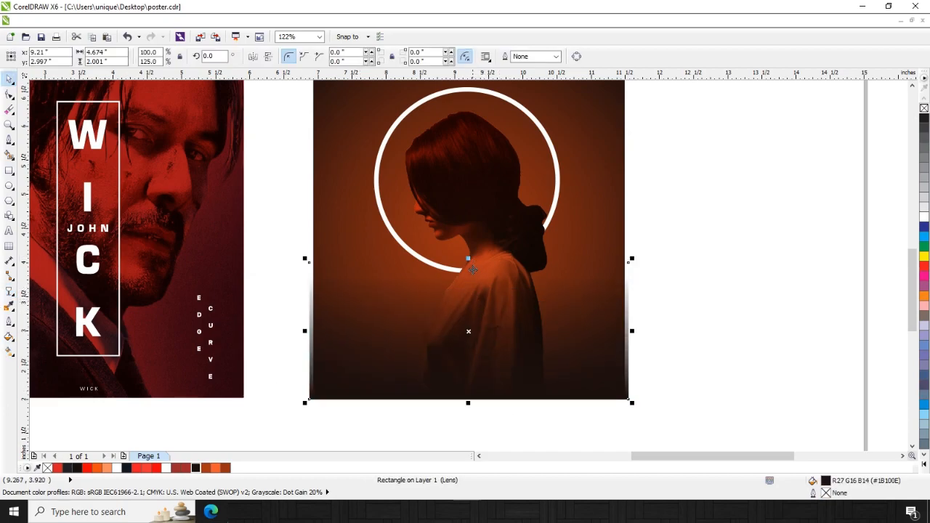
key(space)
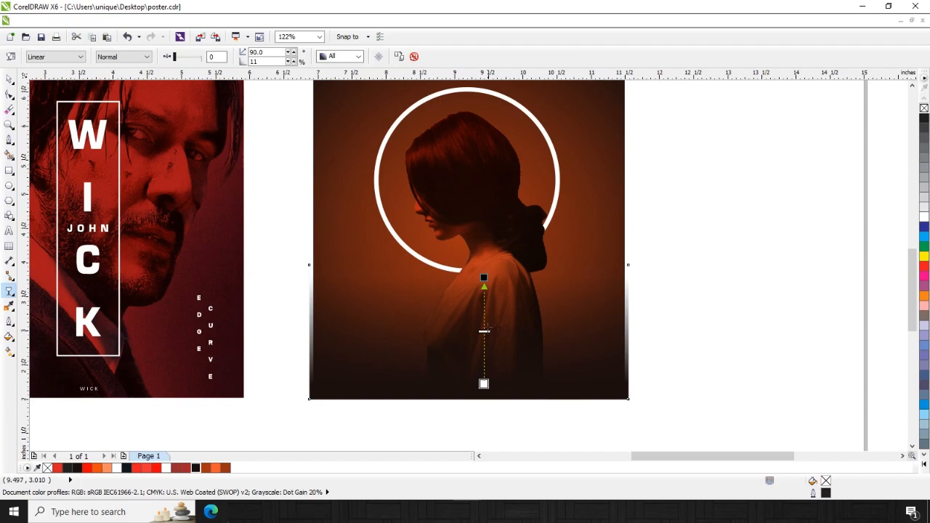
key(space)
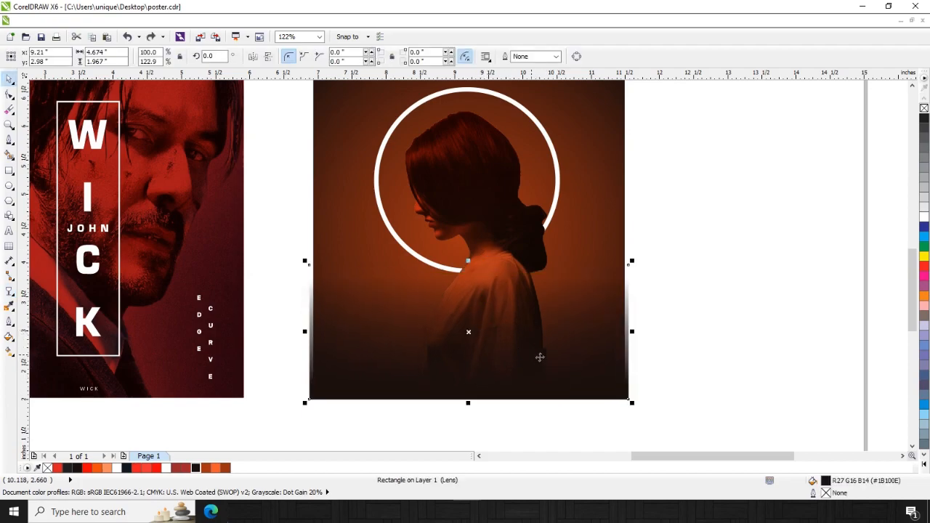
key(space)
key(space)
- Try stretching the dark fade rectangle upward to about 2.84 in high, over the woman's shoulders
drag(468, 260, 468, 201)
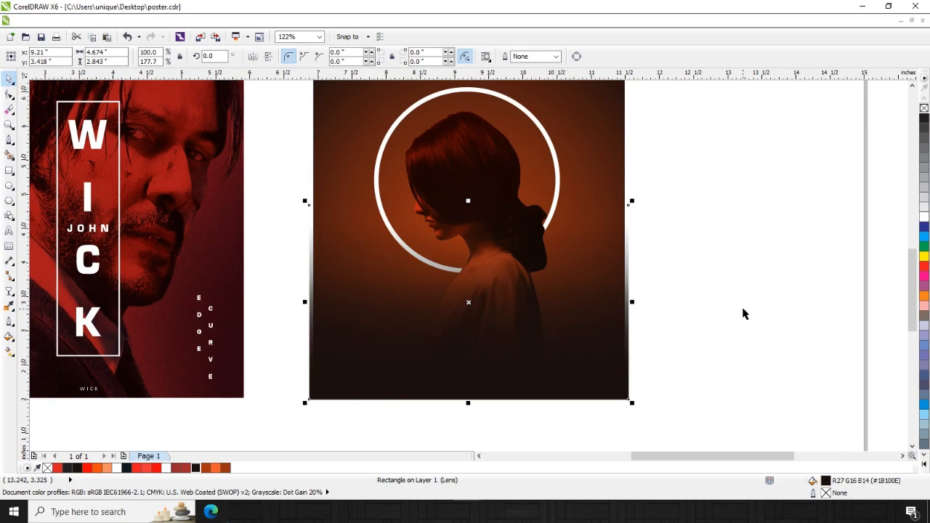
drag(469, 170, 460, 163)
key(ctrl+z)
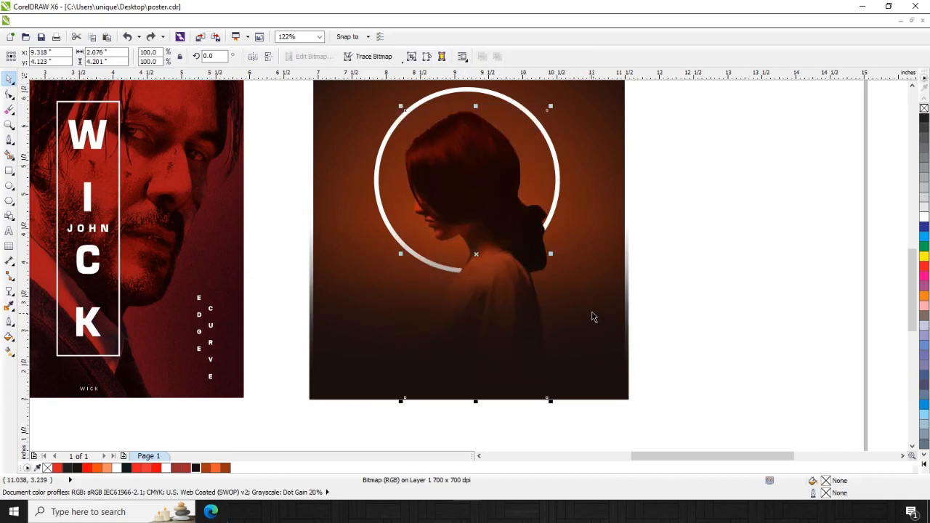
click(601, 335)
scroll(510, 321, down, 1)
scroll(734, 254, up, 1)
click(863, 240)
drag(864, 241, 638, 231)
shift+click(310, 212)
key(c)
key(F2)
drag(523, 152, 120, 434)
key(Escape)
drag(497, 233, 454, 220)
key(ctrl+z)
click(635, 288)
drag(635, 288, 620, 286)
key(ctrl+z)
- Place the artwork inside the woman's cutout with PowerClip and convert the clipped cutout to a 700 dpi bitmap
key(alt+c)
key(w)
key(p)
click(517, 266)
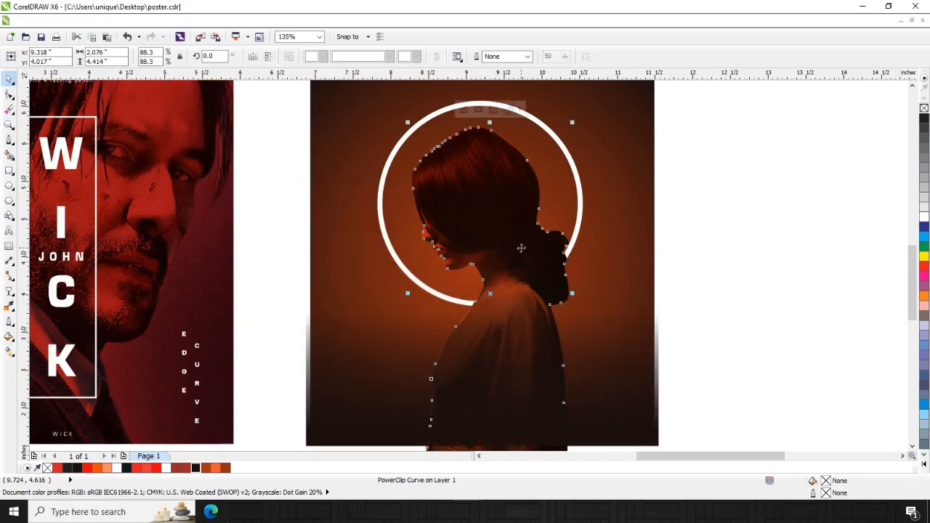
key(alt+b)
key(p)
key(Return)
key(ctrl+c)
key(ctrl+v)
- Draw a cutting rectangle at the poster's lower edge, below the woman, and align it with the poster background
key(F2)
mouse_move(730, 150)
mouse_down()
mouse_move(371, 407)
mouse_move(240, 456)
mouse_up()
key(Escape)
key(F6)
mouse_move(585, 422)
mouse_down()
mouse_move(488, 444)
mouse_move(332, 450)
mouse_up()
key(space)
shift+click(637, 330)
key(b)
key(Escape)
- Trim the woman's cutout at the poster's lower edge with the cutting rectangle, and delete that rectangle
click(455, 335)
drag(455, 335, 456, 410)
shift+click(462, 117)
click(375, 57)
click(490, 411)
key(Delete)
key(F3)
- Narrow the dark fade rectangle to about 4.56 in so its sides line up with the poster's edges
click(601, 388)
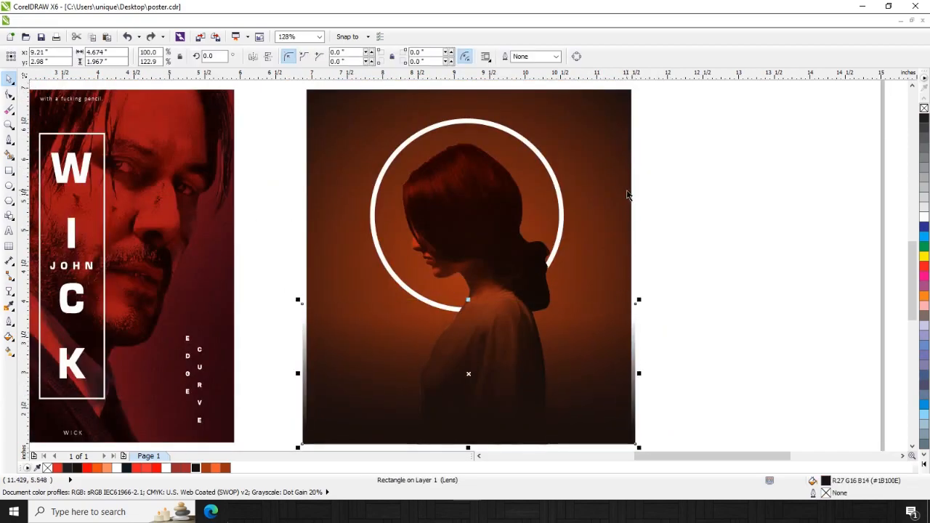
click(627, 195)
click(517, 383)
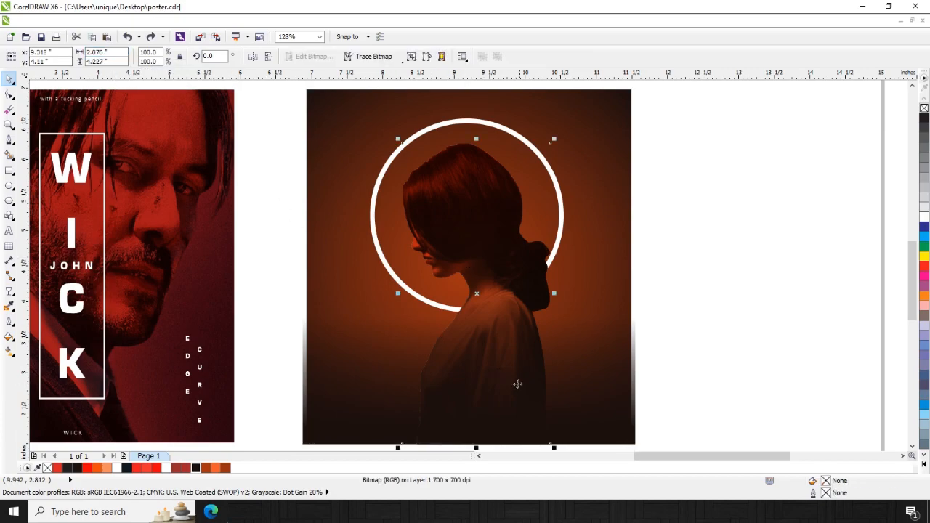
click(569, 378)
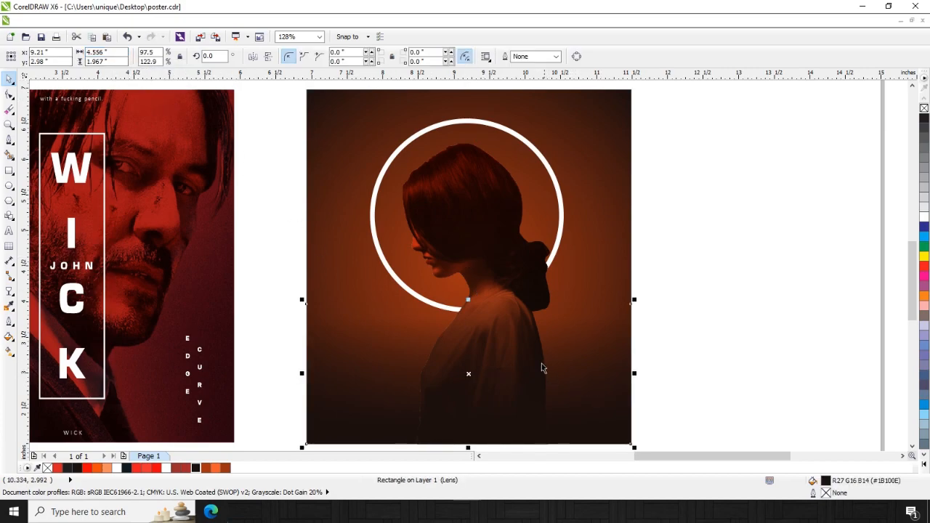
key(Escape)
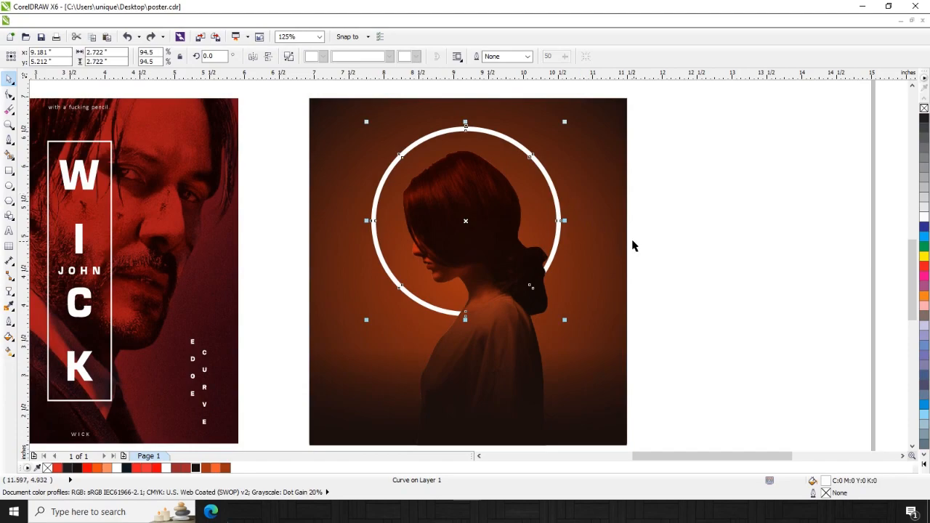
- Tint the white ring with the background orange, bringing its fill to #EBD8D1
key(i)
click(451, 293)
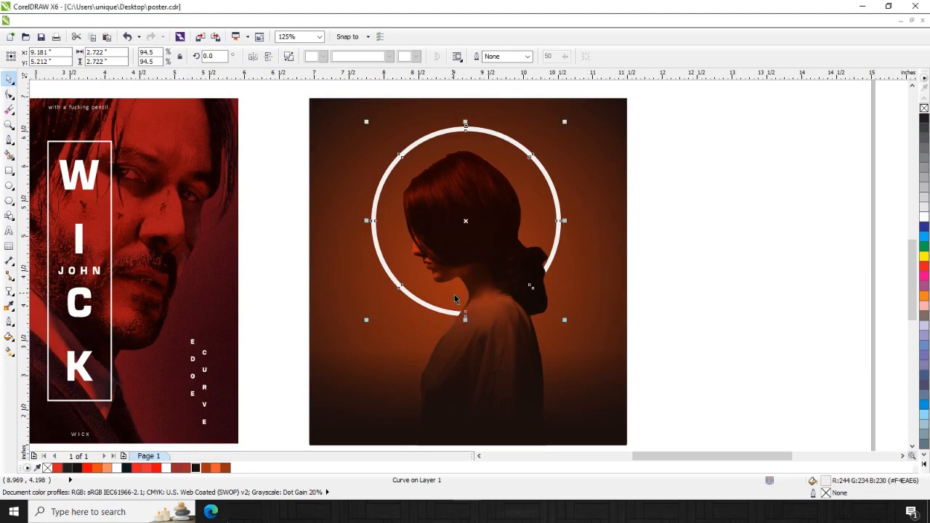
key(ctrl+r)
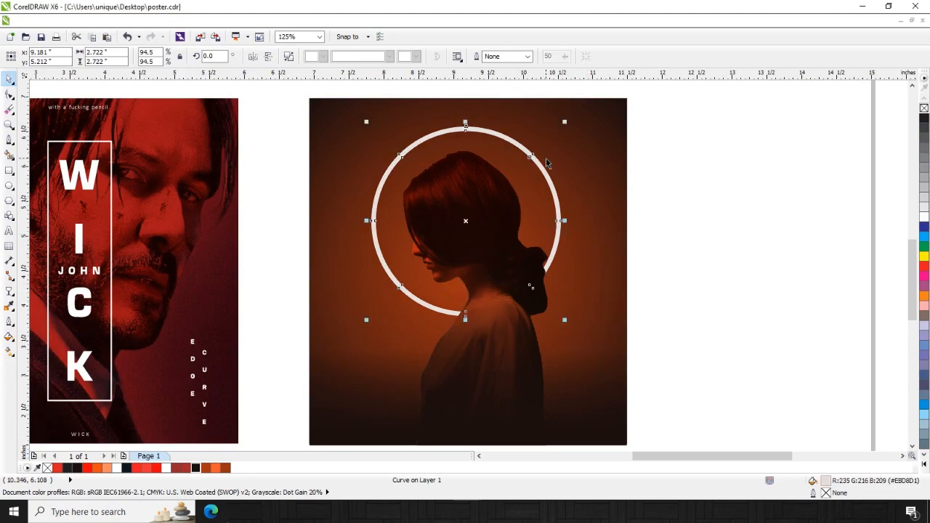
- Convert a copy of the ring to a 300 dpi bitmap and apply a Gaussian Blur to form a glow
key(alt+b)
key(c)
key(Return)
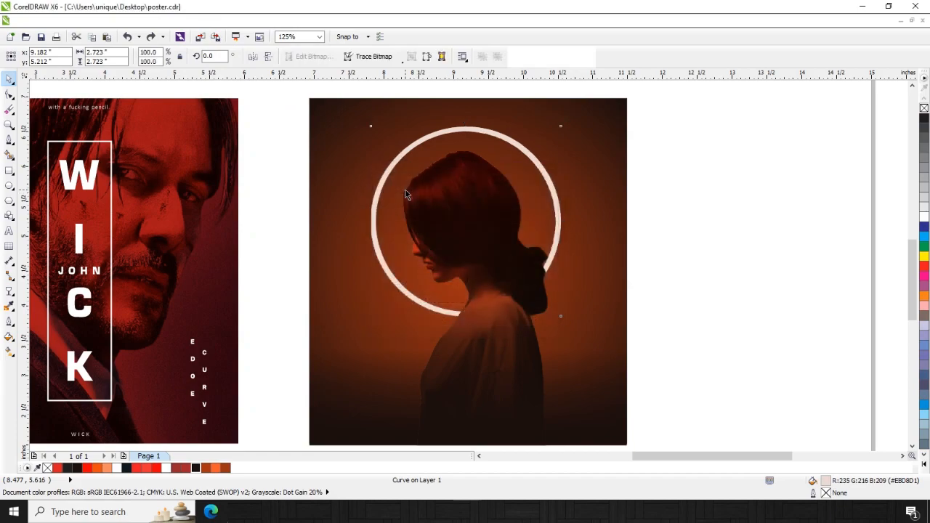
key(alt+b)
key(b)
key(g)
key(Return)
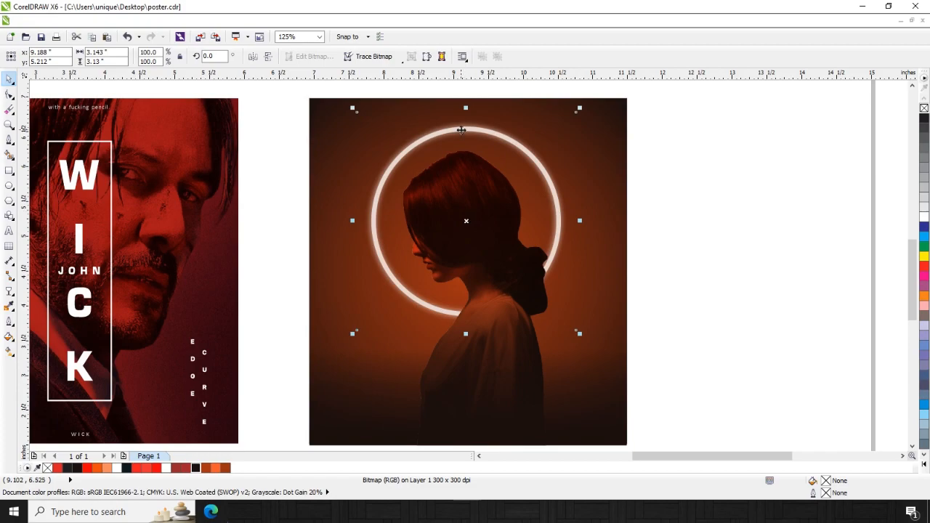
- Fill a copy of the ring with orange #FF582C and convert it to a 300 dpi bitmap for a coloured glow
click(461, 129)
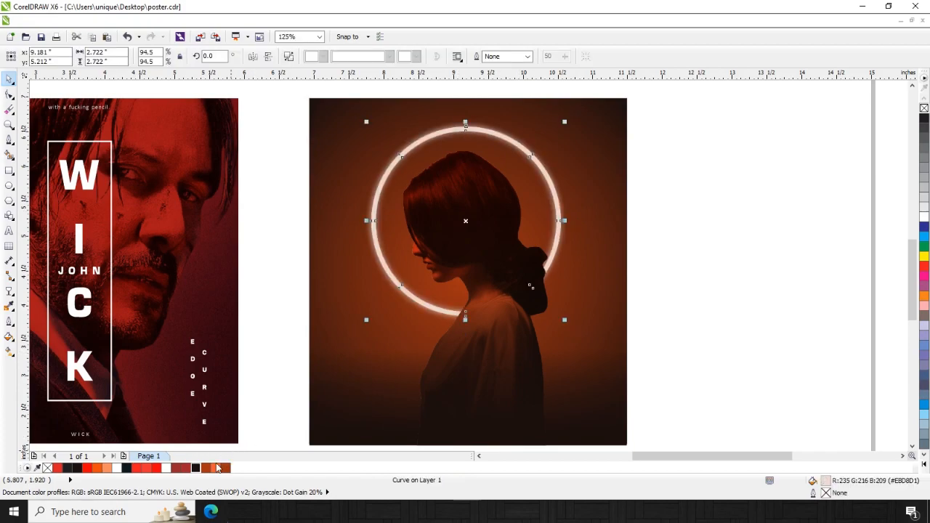
click(218, 467)
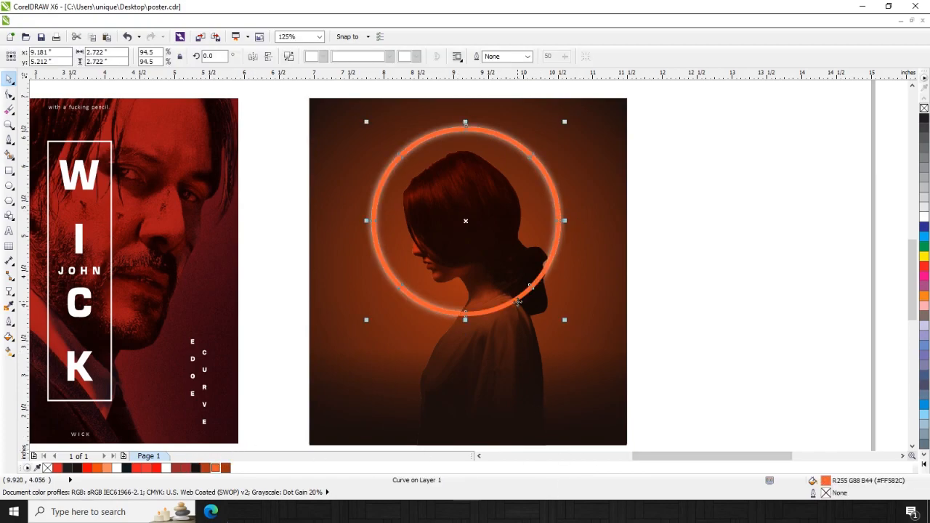
key(ctrl+z)
key(ctrl+z)
key(ctrl+shift+z)
key(alt+b)
key(b)
key(Escape)
key(Escape)
key(ctrl+shift+z)
- Apply a Gaussian Blur to the orange ring bitmap to give the pale ring an orange glow
key(alt+b)
key(b)
key(g)
key(Return)
key(ctrl+z)
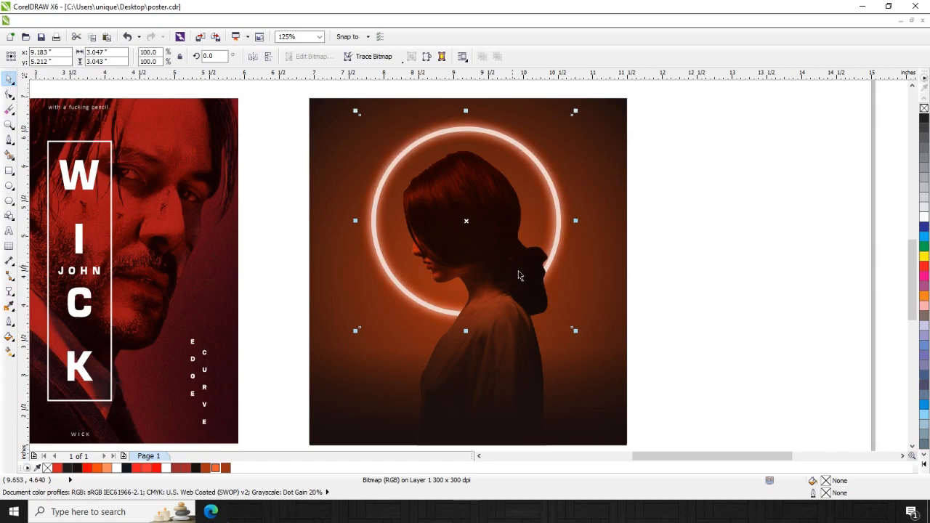
- Strengthen the ring's orange glow with a further Gaussian Blur
key(alt+b)
key(b)
key(g)
key(Return)
key(Escape)
scroll(571, 226, down, 1)
key(F2)
drag(634, 123, 368, 349)
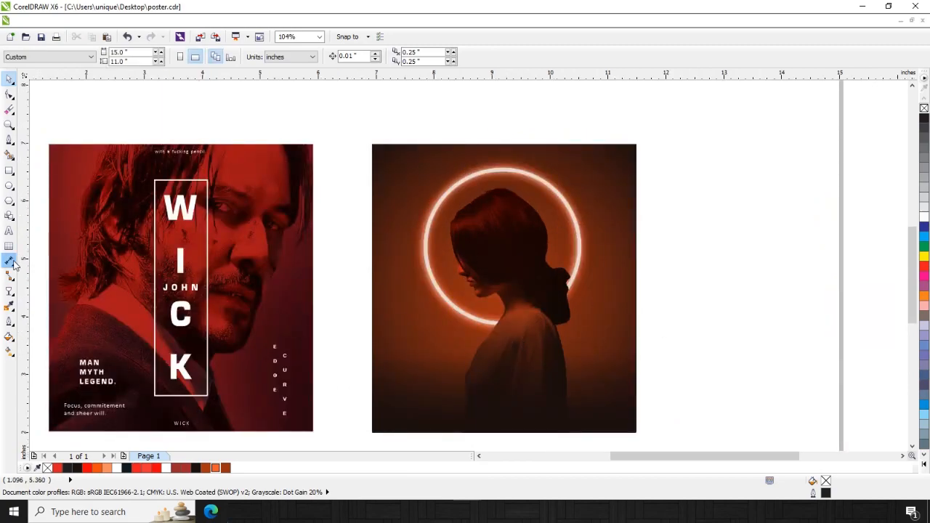
- Add the artistic text "Darkest Night" on two lines above the woman's poster
click(8, 231)
click(402, 116)
text(Darkest)
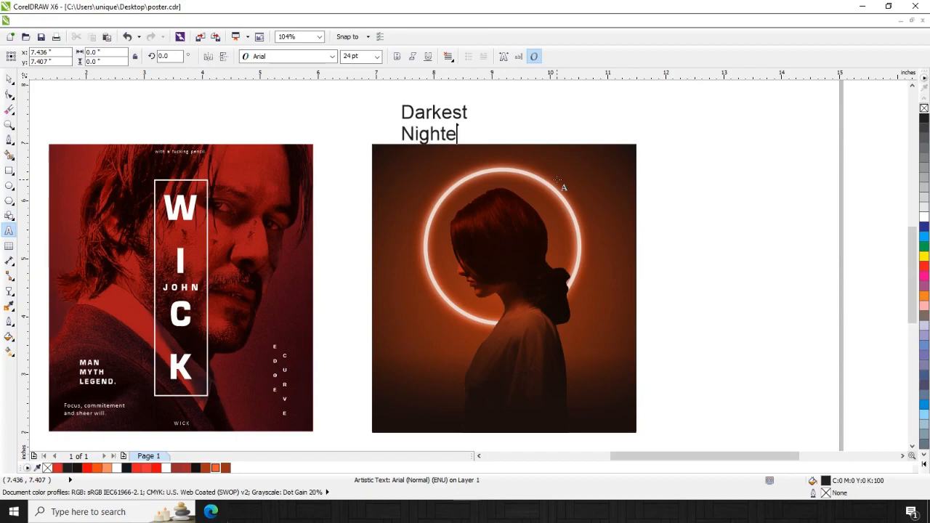
key(ctrl+space)
key(F8)
key(BackSpace)
key(ctrl+space)
- Centre-align the two-line title and change it to uppercase
key(ctrl+e)
key(alt+t)
key(c)
key(Return)
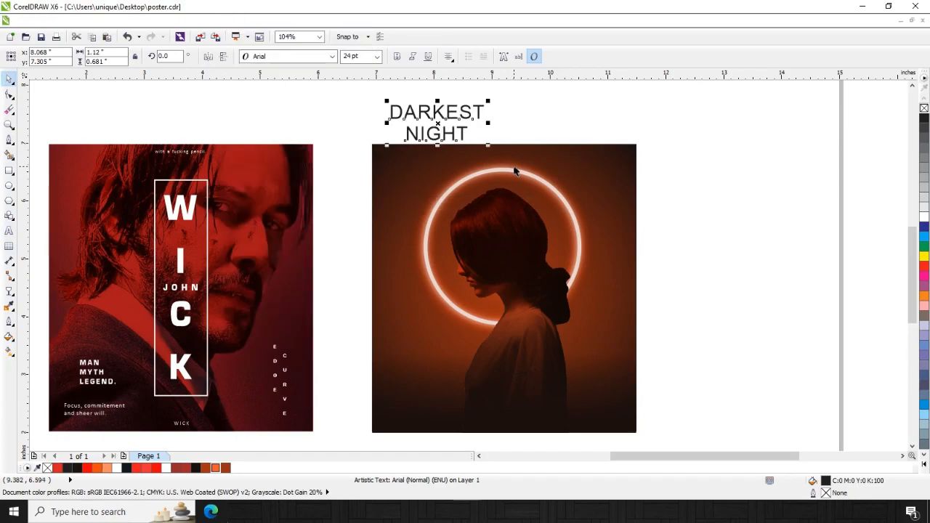
- Set the DARKEST NIGHT title in the ArsisDReg font and deselect it
click(290, 59)
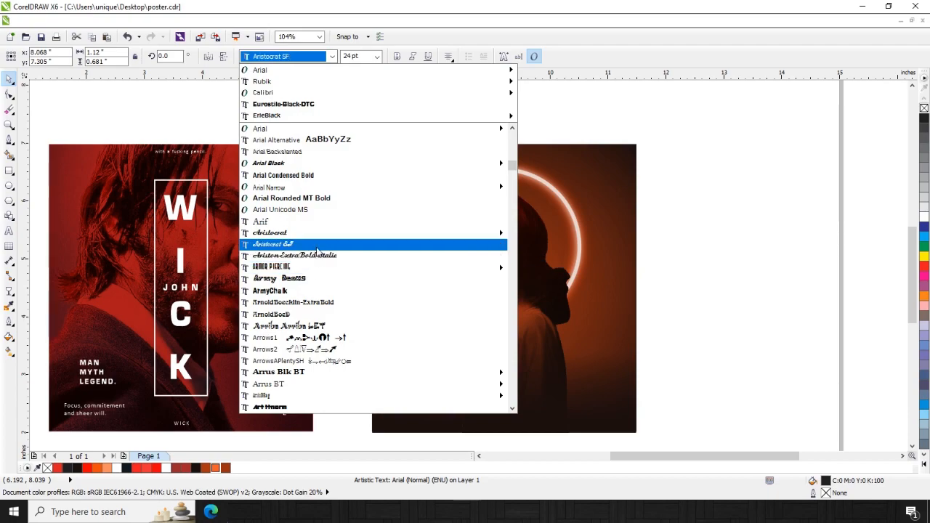
scroll(312, 227, down, 4)
click(312, 269)
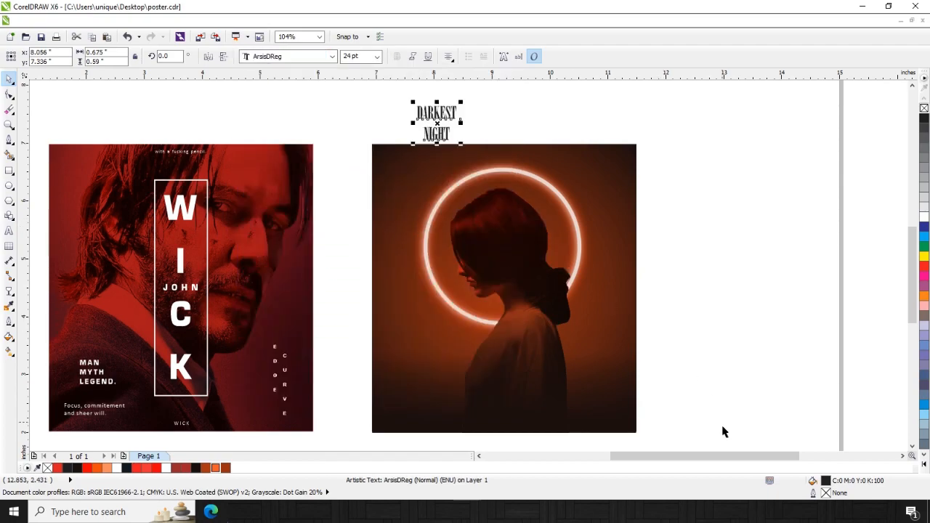
right_click(719, 485)
click(776, 339)
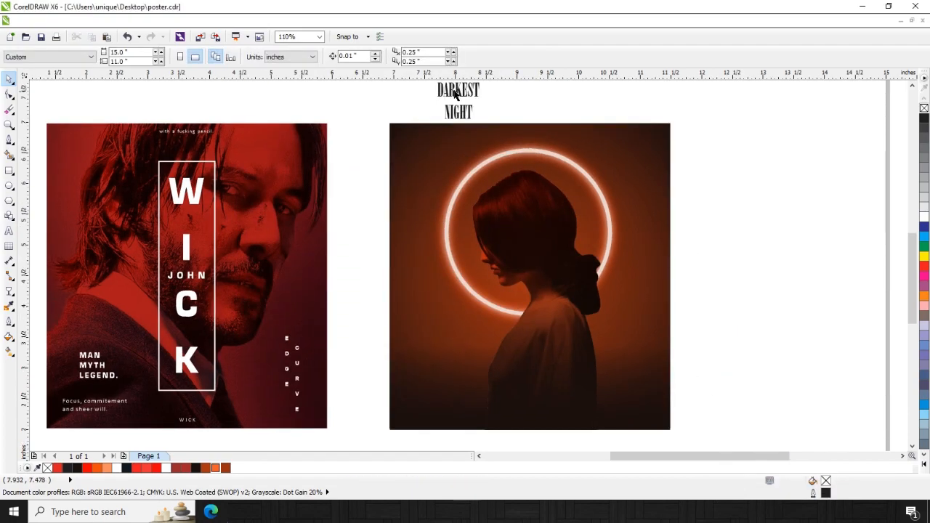
- Change the DARKEST NIGHT title to the Ringbearer font and move it onto the poster's lower part, centred horizontally
click(453, 93)
click(331, 56)
click(291, 83)
drag(478, 100, 774, 361)
shift+click(655, 278)
key(c)
shift+click(656, 278)
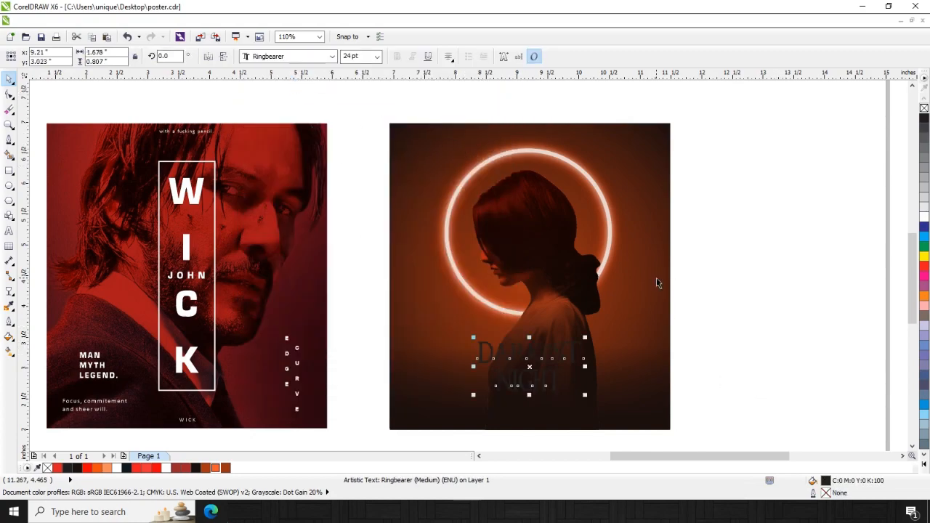
- Fill the title white, scale it up to about 33 pt and centre it on the poster
click(923, 216)
drag(585, 337, 610, 329)
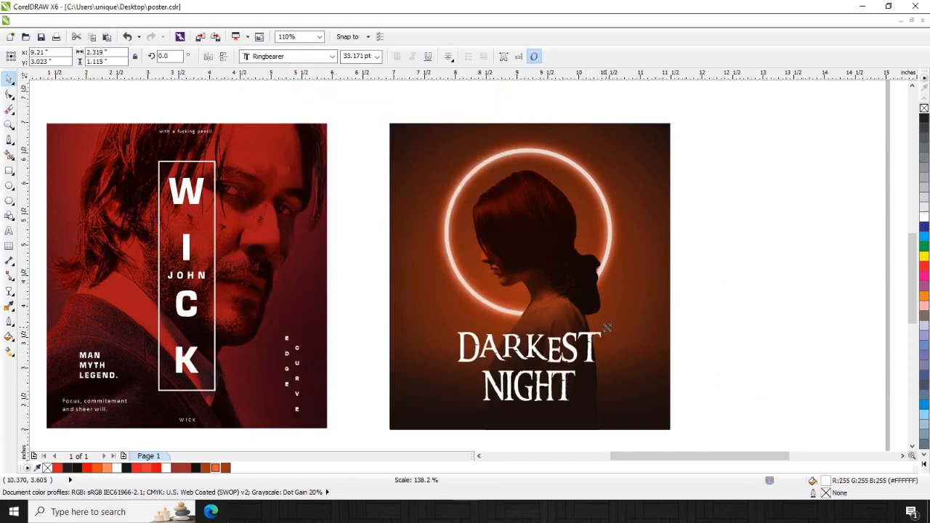
shift+click(545, 284)
key(c)
shift+click(546, 284)
- Break the title into separate DARKEST and NIGHT text objects and select the word NIGHT
shift+click(586, 395)
drag(614, 407, 608, 417)
key(Escape)
click(601, 334)
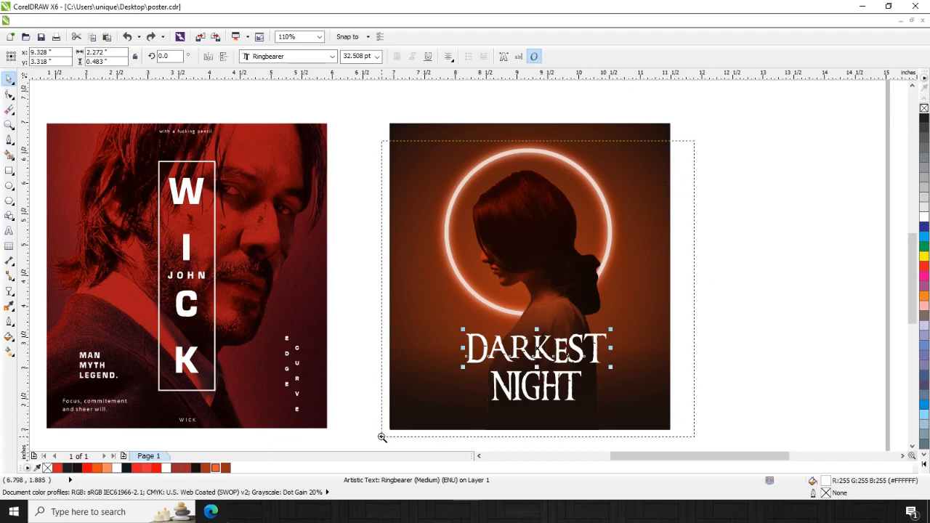
scroll(382, 436, up, 1)
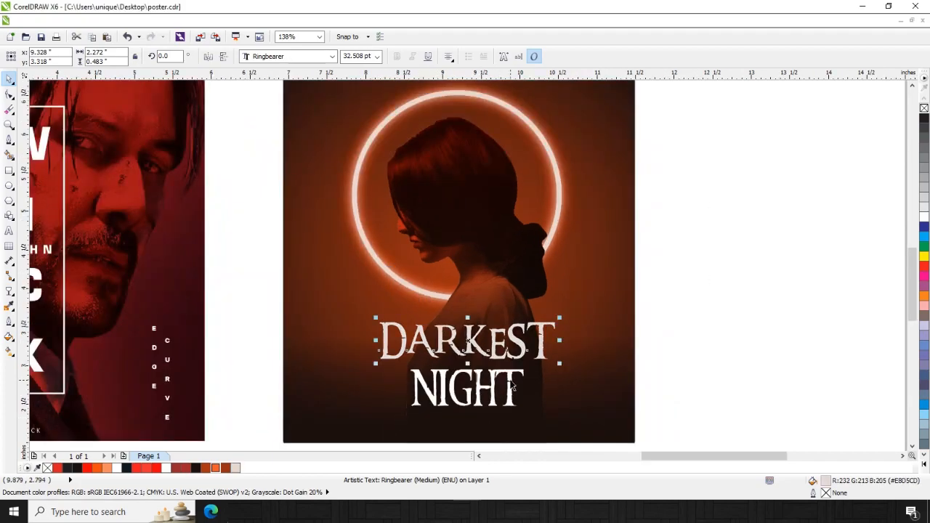
scroll(464, 425, up, 3)
click(534, 371)
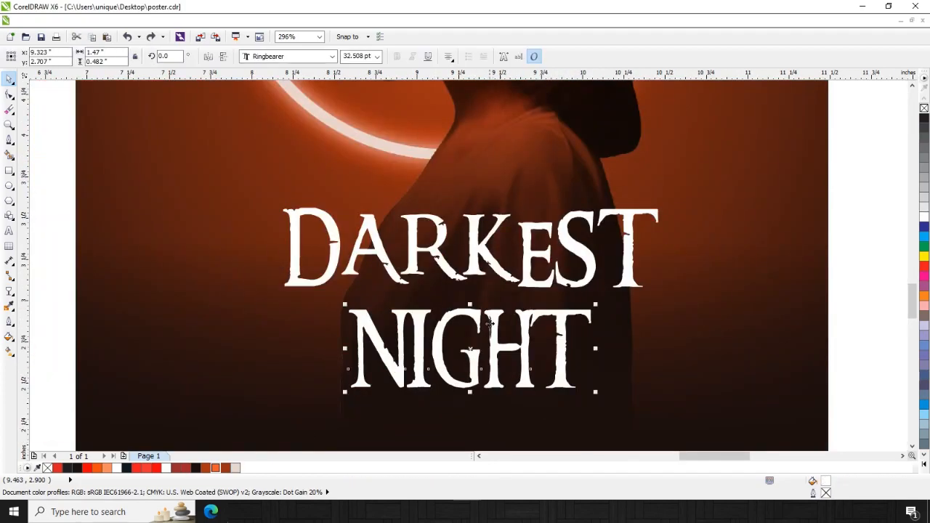
- Widen the letter spacing of NIGHT and shift individual letters sideways to even out the gaps
key(F10)
drag(596, 393, 621, 406)
drag(341, 362, 325, 387)
key(Left)
key(Left)
drag(536, 397, 569, 342)
key(Right)
key(Right)
key(Right)
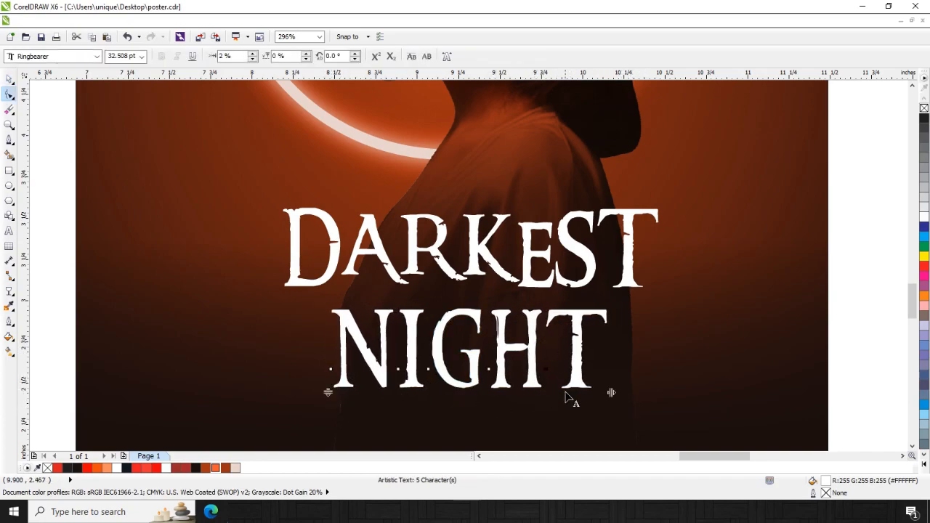
- Centre NIGHT beneath DARKEST and move it slightly closer to the word above
key(space)
shift+click(589, 254)
key(c)
key(Escape)
drag(588, 253, 588, 231)
key(ctrl+z)
drag(576, 321, 576, 317)
- Apply an Envelope to NIGHT and bend its bottom edge upward into a shallow arch, nudging the word up
click(13, 298)
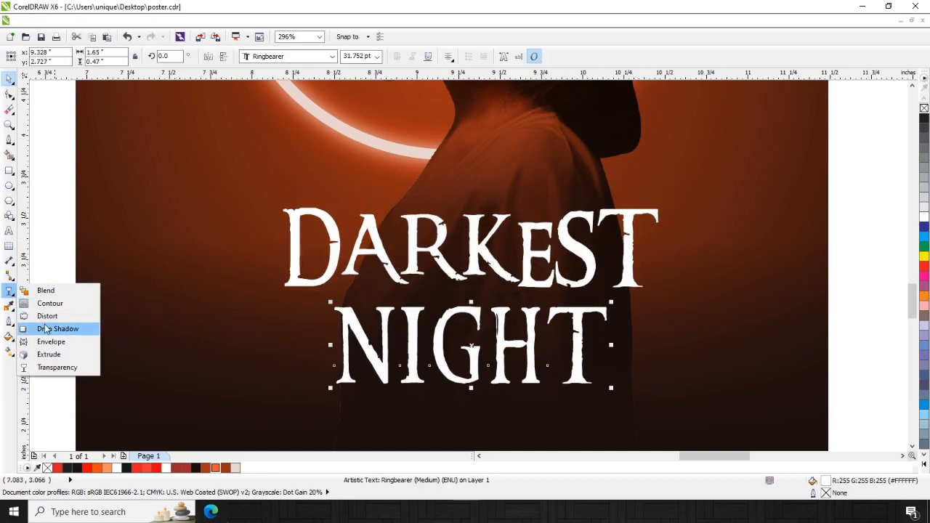
click(45, 339)
drag(554, 294, 432, 412)
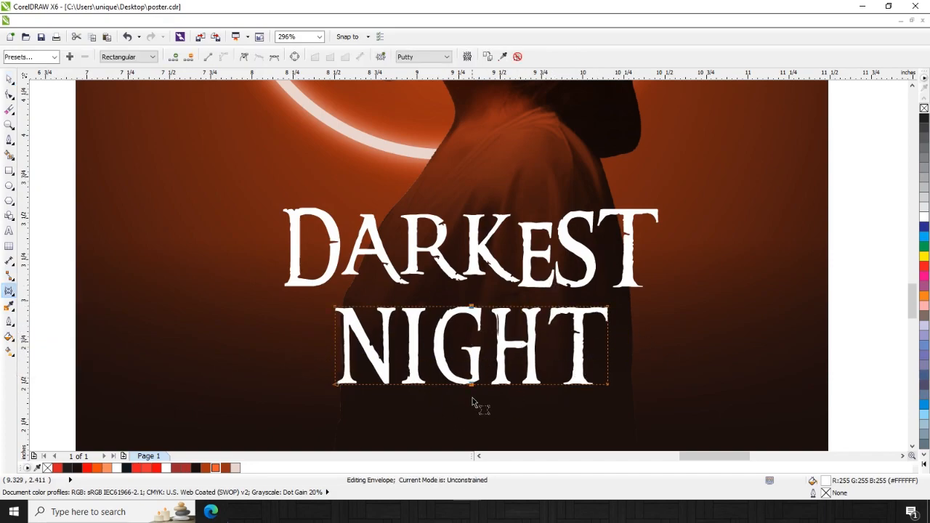
drag(470, 385, 472, 369)
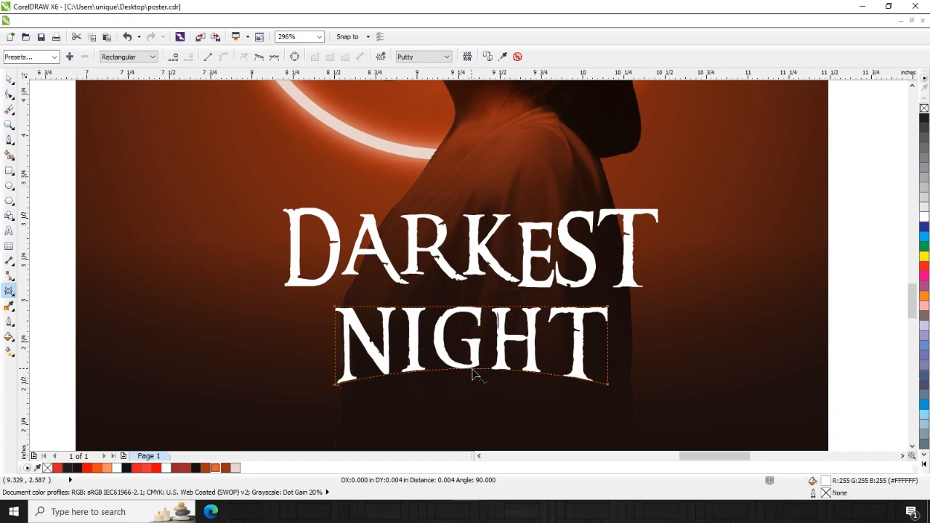
key(space)
key(Up)
- Adjust the letter spacing of DARKEST by shifting individual letters to the right
shift+click(571, 278)
key(Escape)
drag(582, 250, 582, 235)
key(ctrl+z)
key(F10)
drag(551, 294, 549, 300)
key(Right)
key(Right)
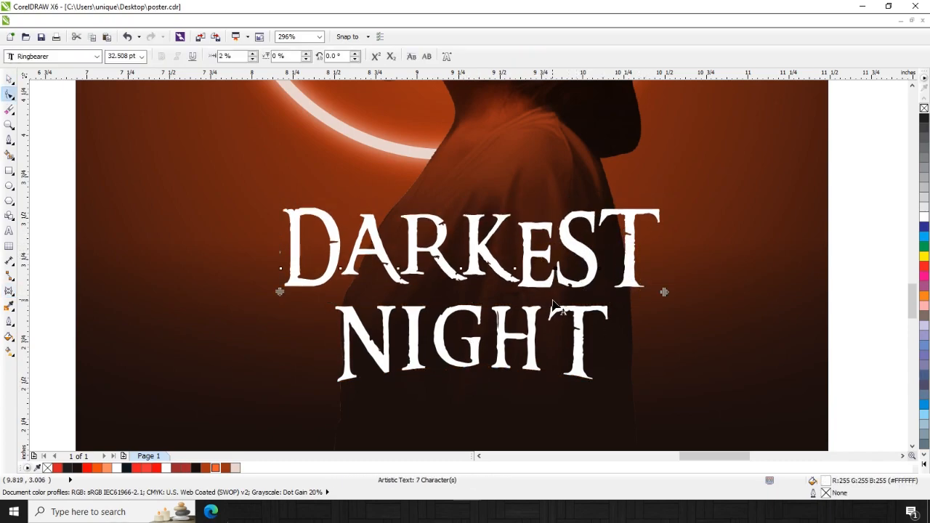
drag(658, 237, 503, 301)
key(Right)
drag(434, 295, 433, 296)
- Group the two title words and centre the group horizontally on the poster
key(space)
shift+click(568, 312)
scroll(579, 311, down, 1)
key(F2)
drag(770, 174, 276, 406)
key(ctrl+g)
shift+click(562, 204)
key(c)
key(Escape)
drag(607, 233, 608, 204)
key(ctrl+z)
- Paste the black pine tree image beside the poster and adjust it to contrast 18 and intensity -1
scroll(622, 343, down, 1)
key(F2)
drag(356, 100, 727, 417)
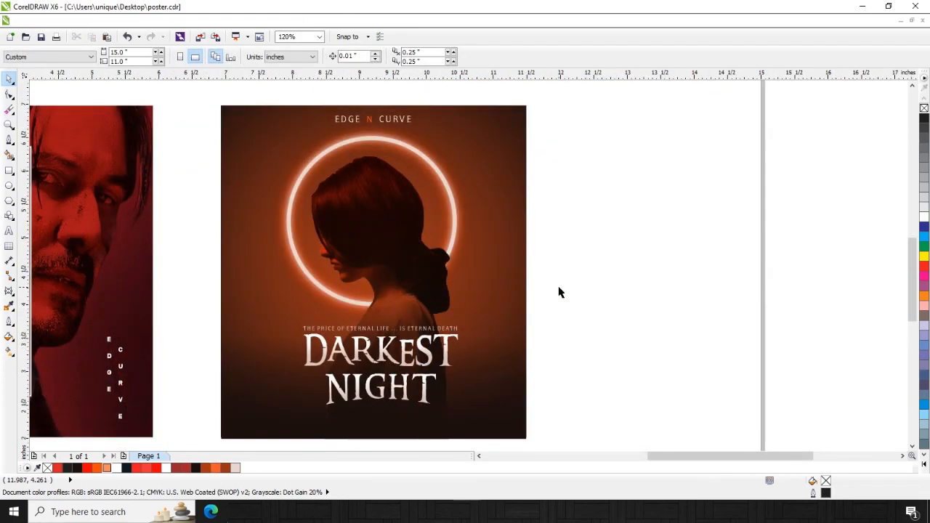
key(ctrl+v)
click(342, 99)
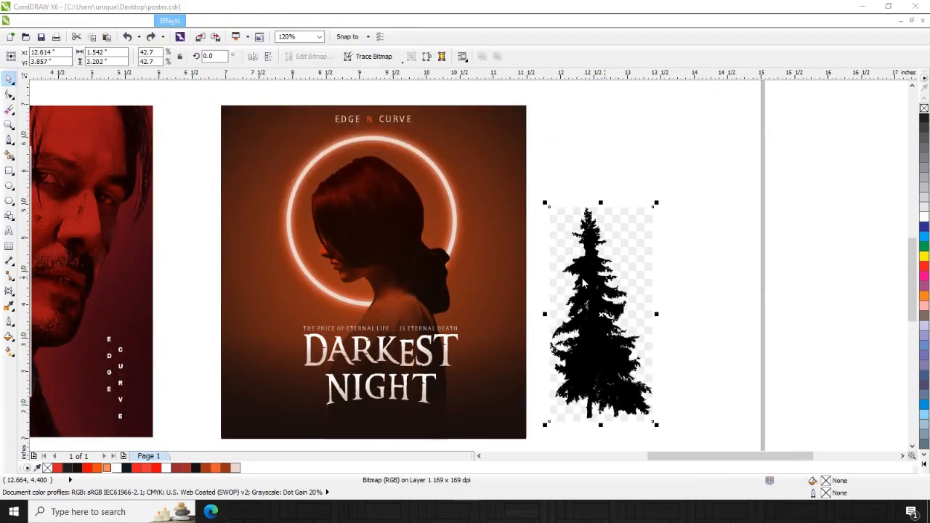
drag(498, 246, 509, 245)
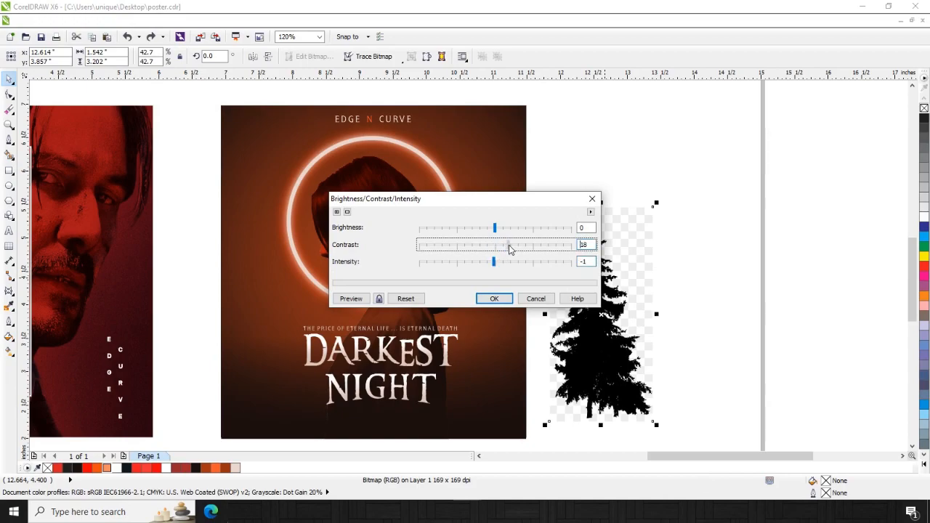
click(507, 300)
- Trace the pine tree bitmap into vector shapes
click(374, 56)
click(370, 71)
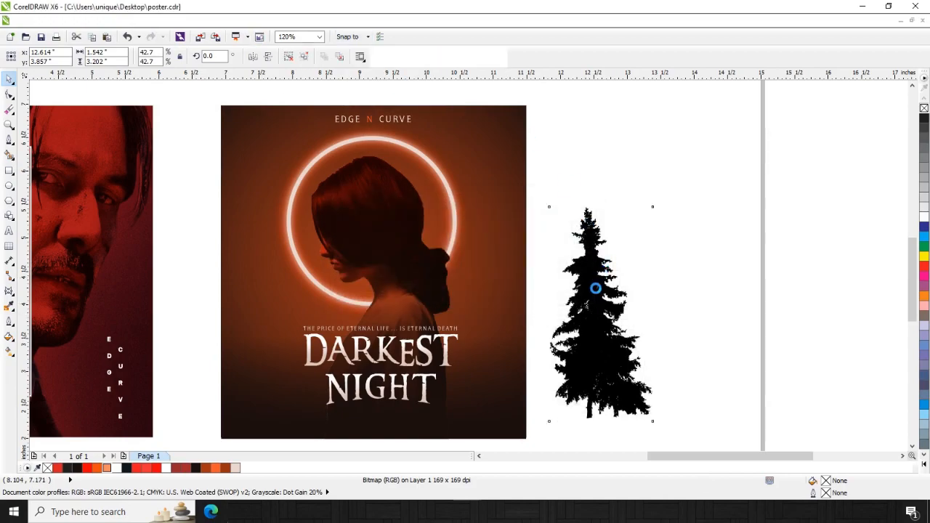
key(Escape)
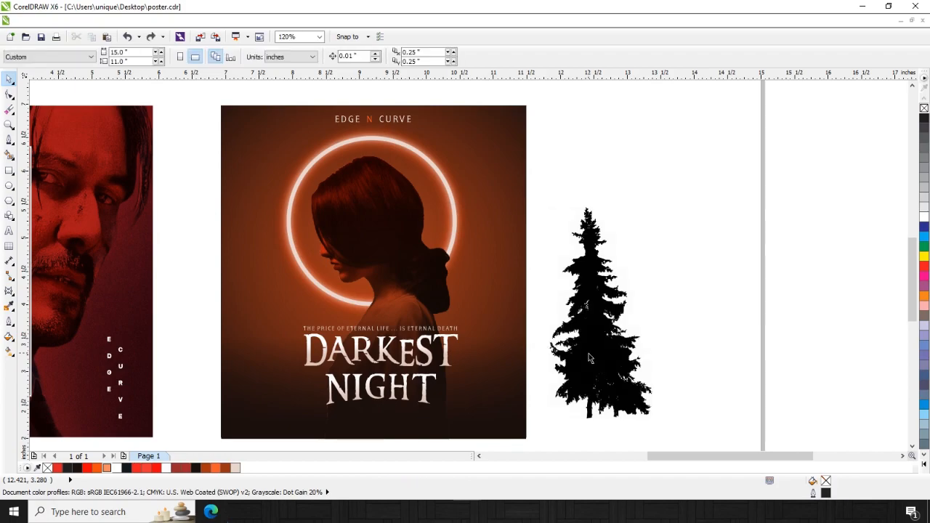
key(ctrl+shift+z)
key(ctrl+z)
key(ctrl+shift+z)
- Move the traced tree off the original image, ungroup it and delete the leftover object
mouse_move(594, 267)
mouse_down()
mouse_move(673, 268)
mouse_move(539, 284)
mouse_up()
key(ctrl+u)
click(597, 313)
key(Delete)
- Clean up the traced tree by deleting the near-white background remnants around it
click(687, 270)
key(ctrl+r)
shift+click(555, 266)
click(350, 61)
click(645, 297)
key(Delete)
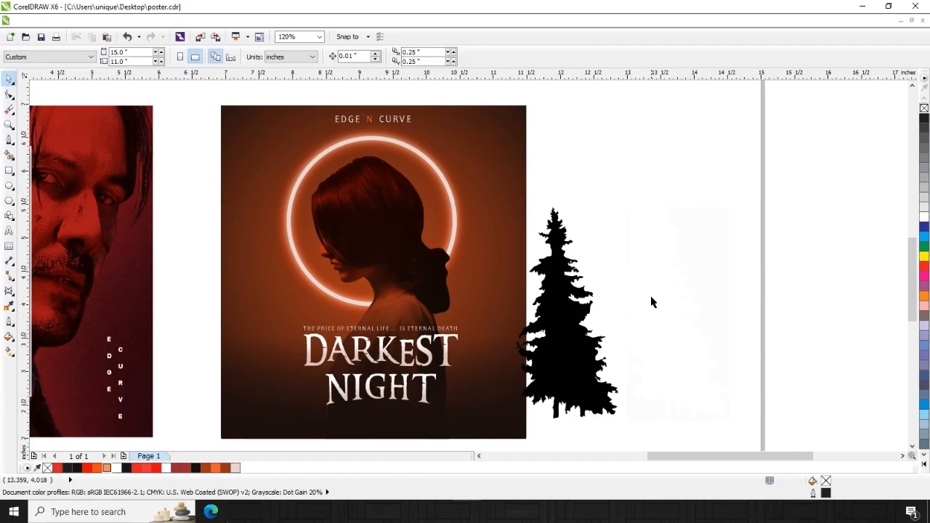
key(shift+F9)
drag(625, 418, 619, 427)
key(Delete)
key(shift+F9)
- Shrink the tree, place it in the poster's lower-left area and give it a dark fountain fill that fades into the background
click(575, 402)
drag(621, 202, 546, 359)
drag(528, 406, 233, 425)
click(196, 467)
drag(252, 375, 247, 444)
key(g)
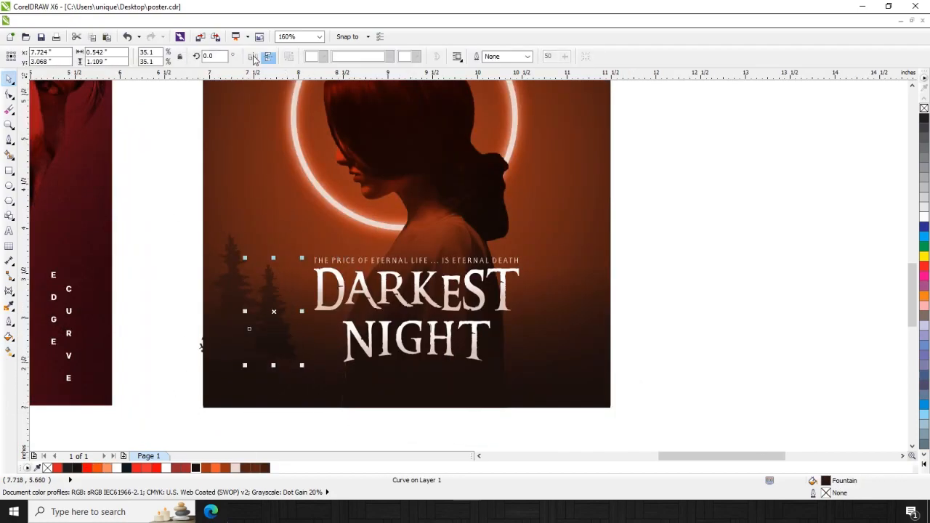
- Flip and resize tree copies to build a small forest at the poster's lower left, and mirror trees onto its right side
click(254, 60)
drag(301, 258, 290, 276)
shift+click(231, 305)
drag(270, 324, 288, 354)
key(ctrl+z)
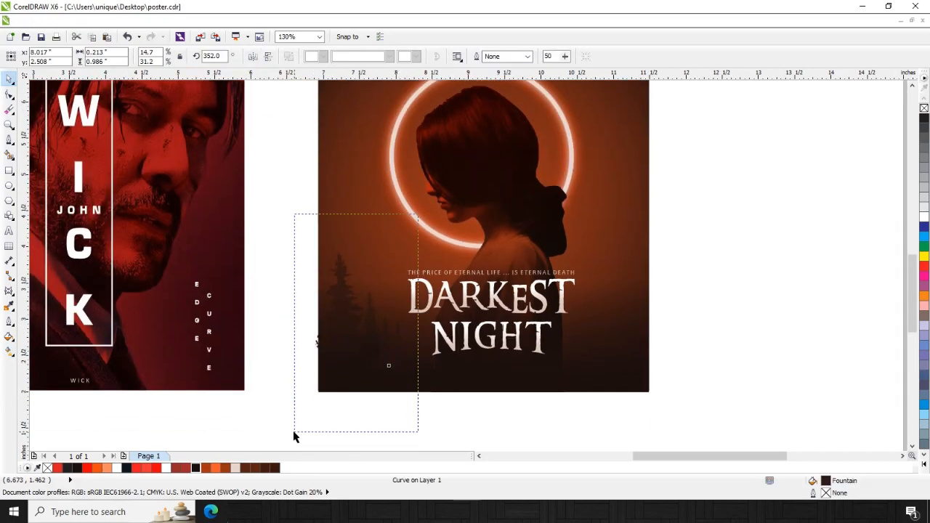
drag(293, 436, 622, 294)
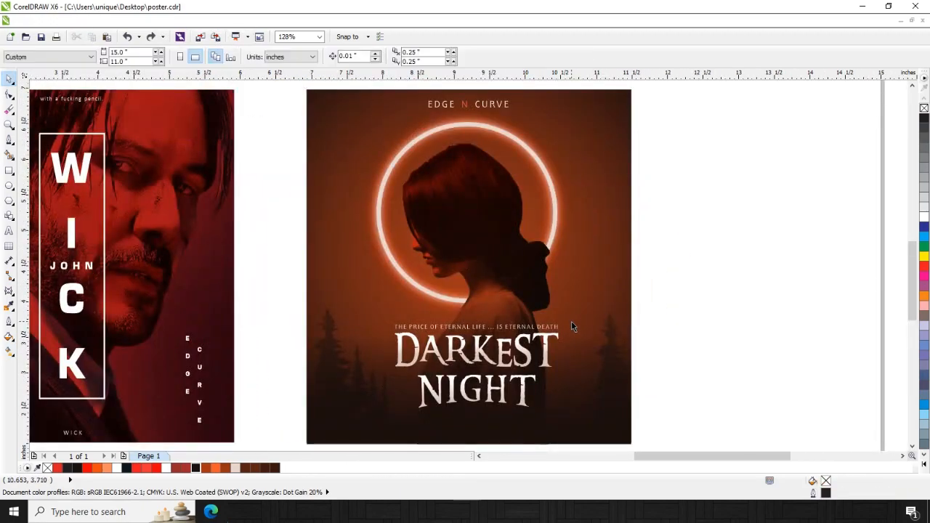
- Draw a circle about 0.065 inches wide centred below NIGHT and fill it with brown #692814
key(F7)
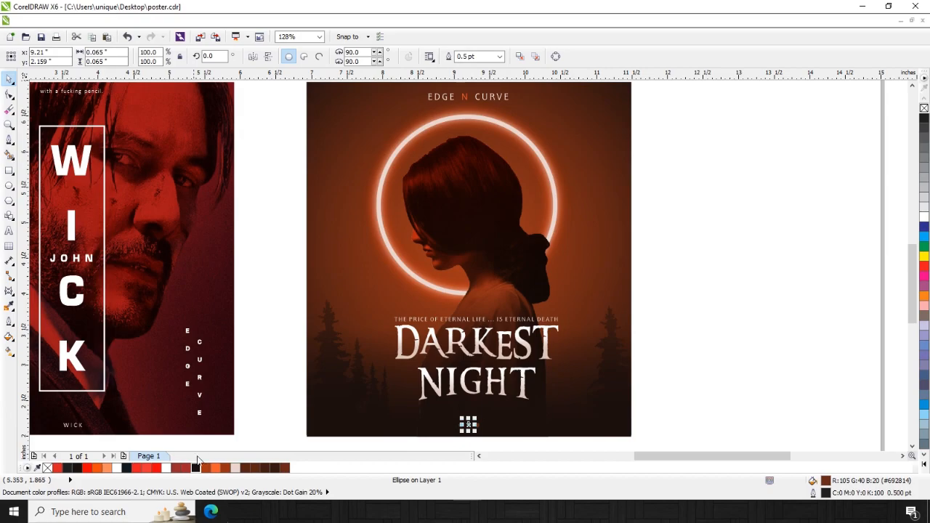